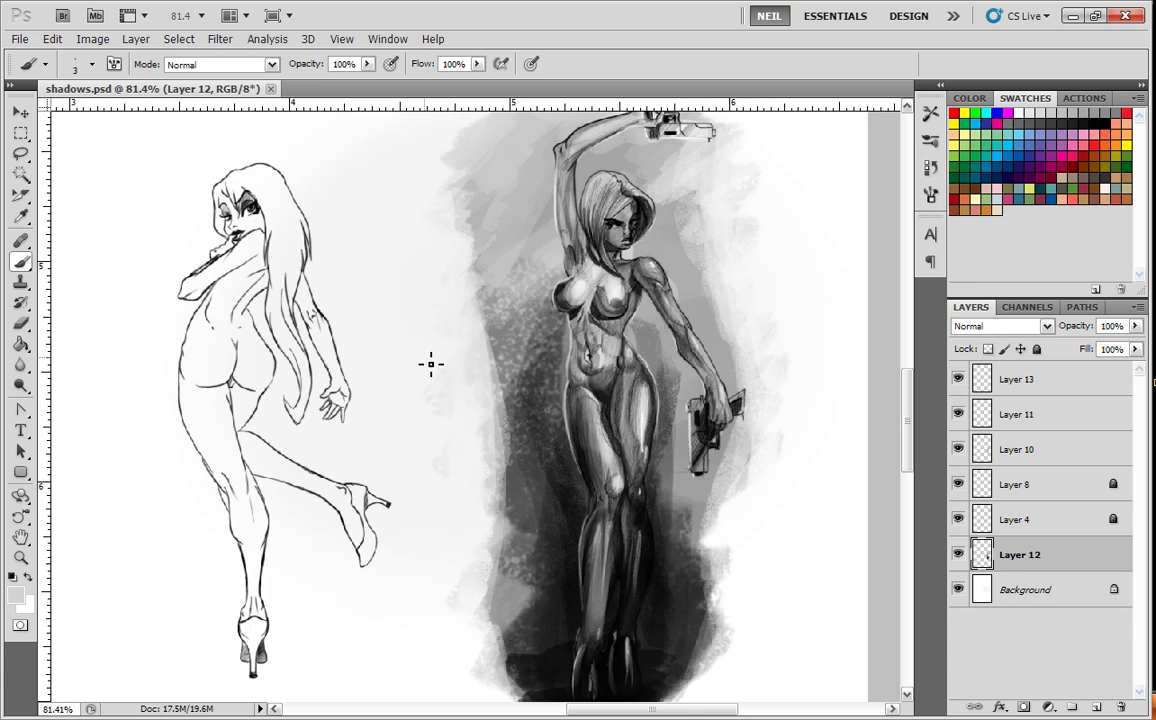
Merge Layer 13, Layer 11 and Layer 10 into a single layer.
scroll(431, 364, "down", 2)
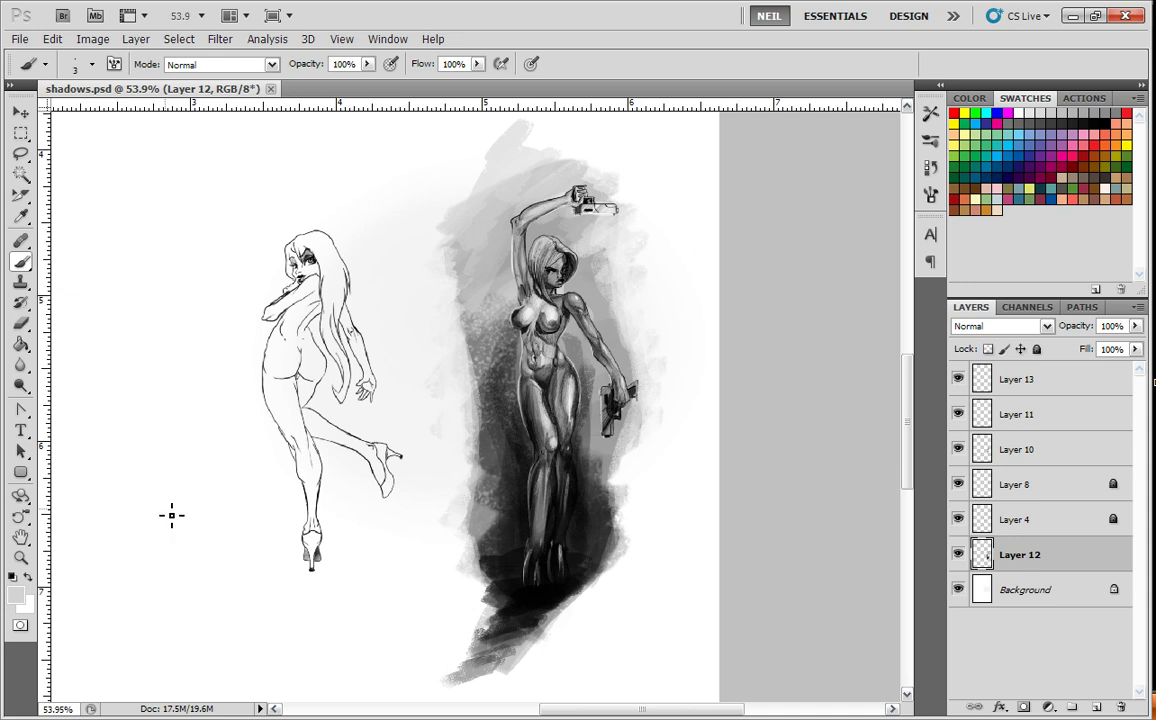
scroll(172, 513, "up", 2)
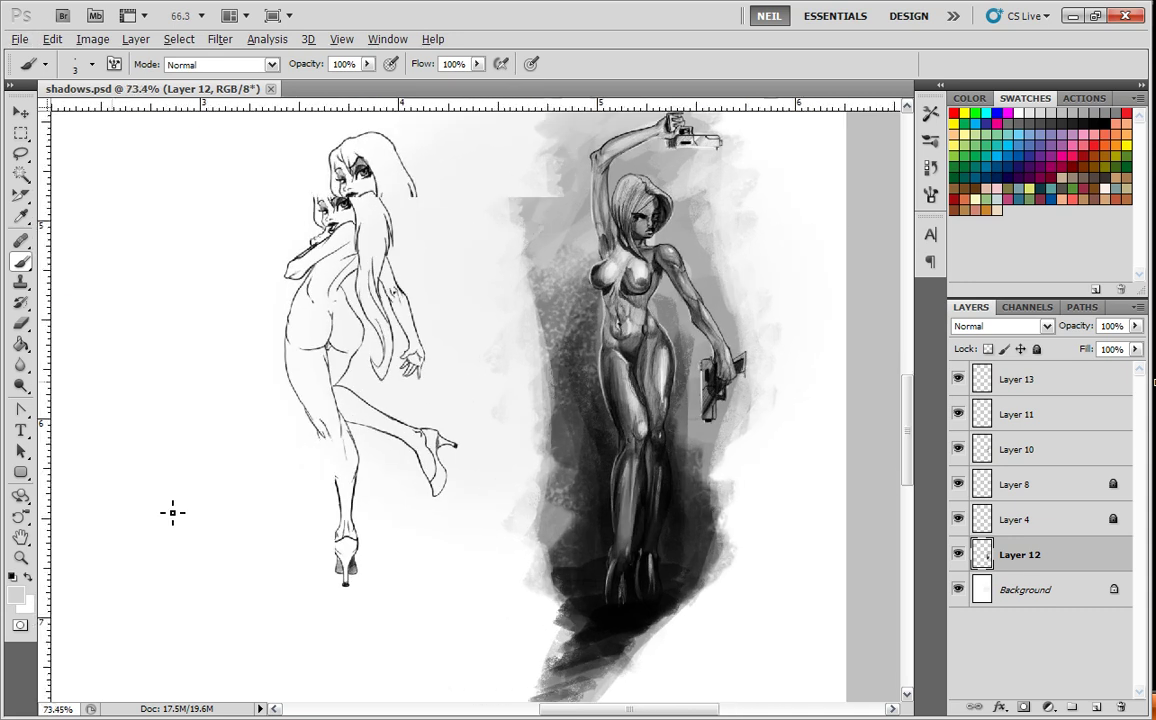
scroll(172, 513, "up", 5)
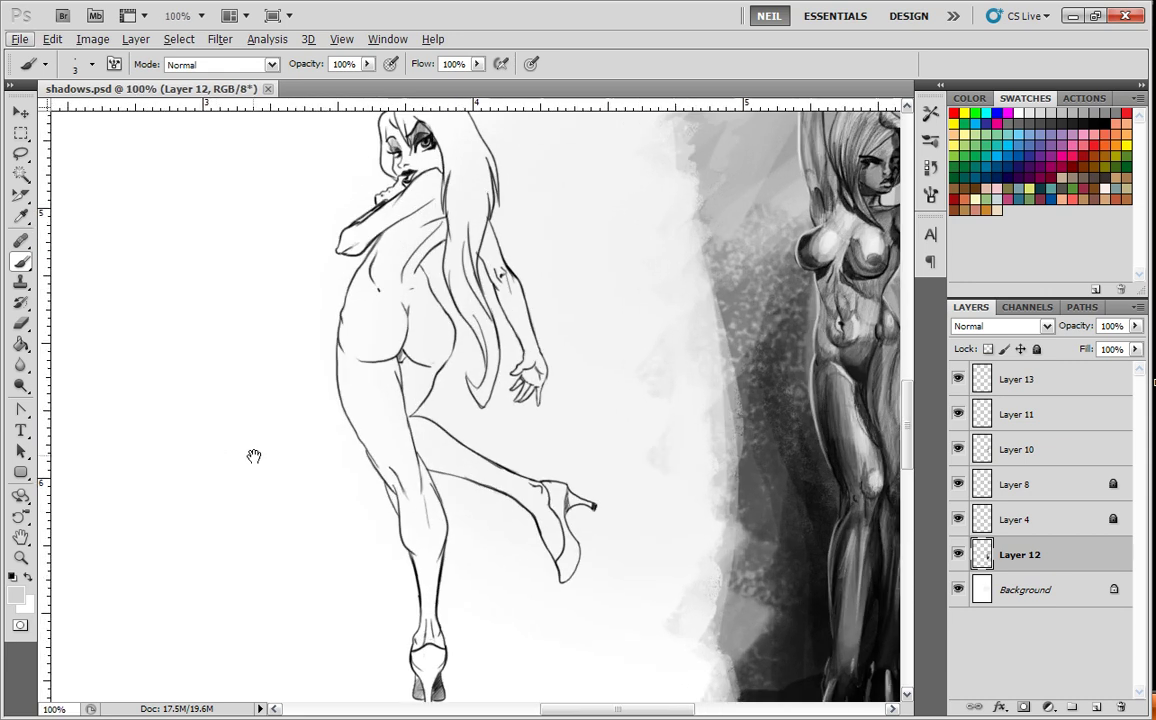
left_click_drag(284, 419, 258, 452)
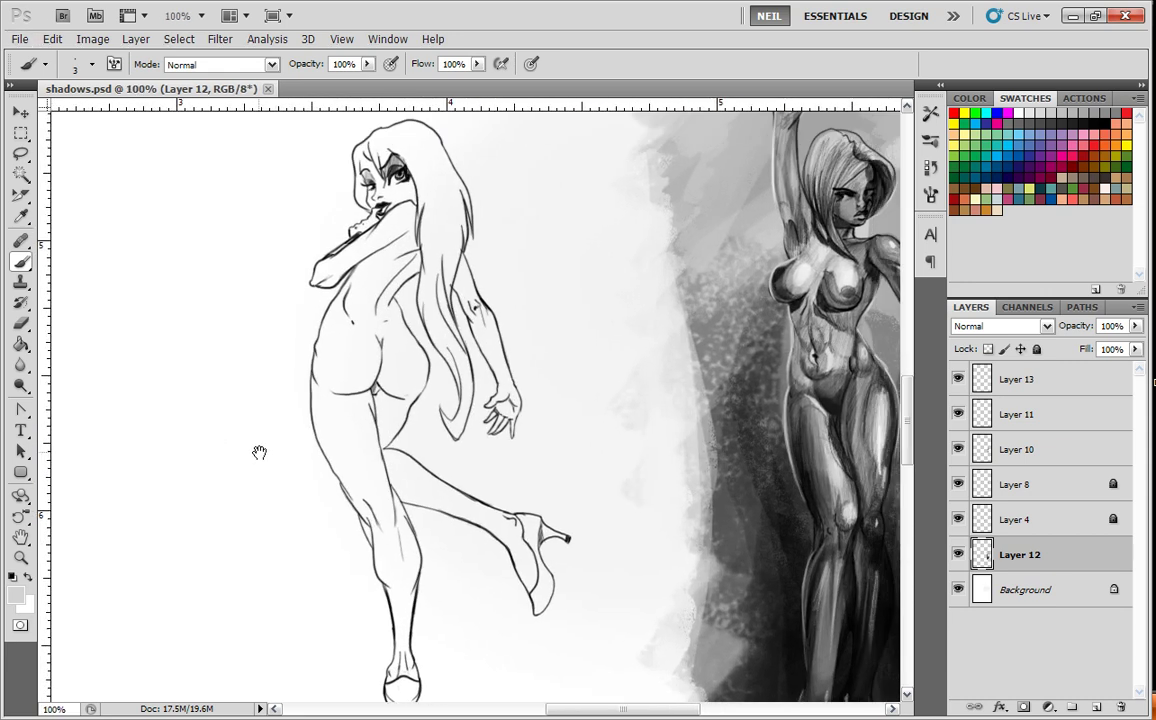
left_click(1047, 390)
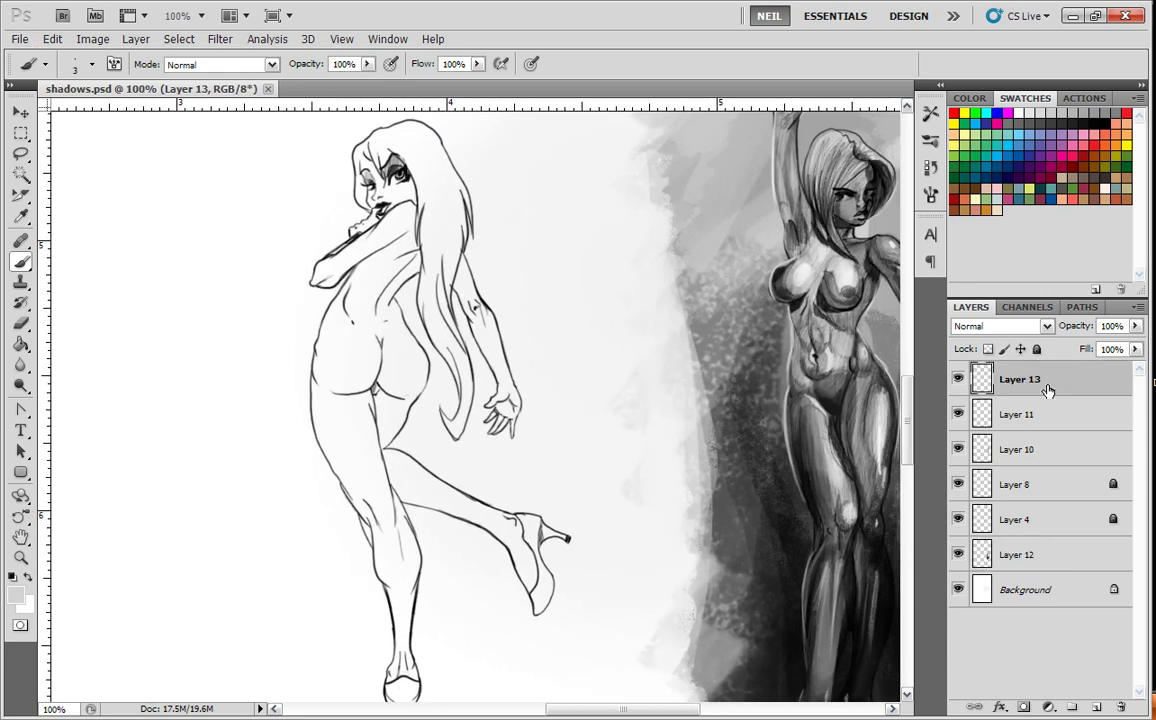
left_click(1028, 455, "shift")
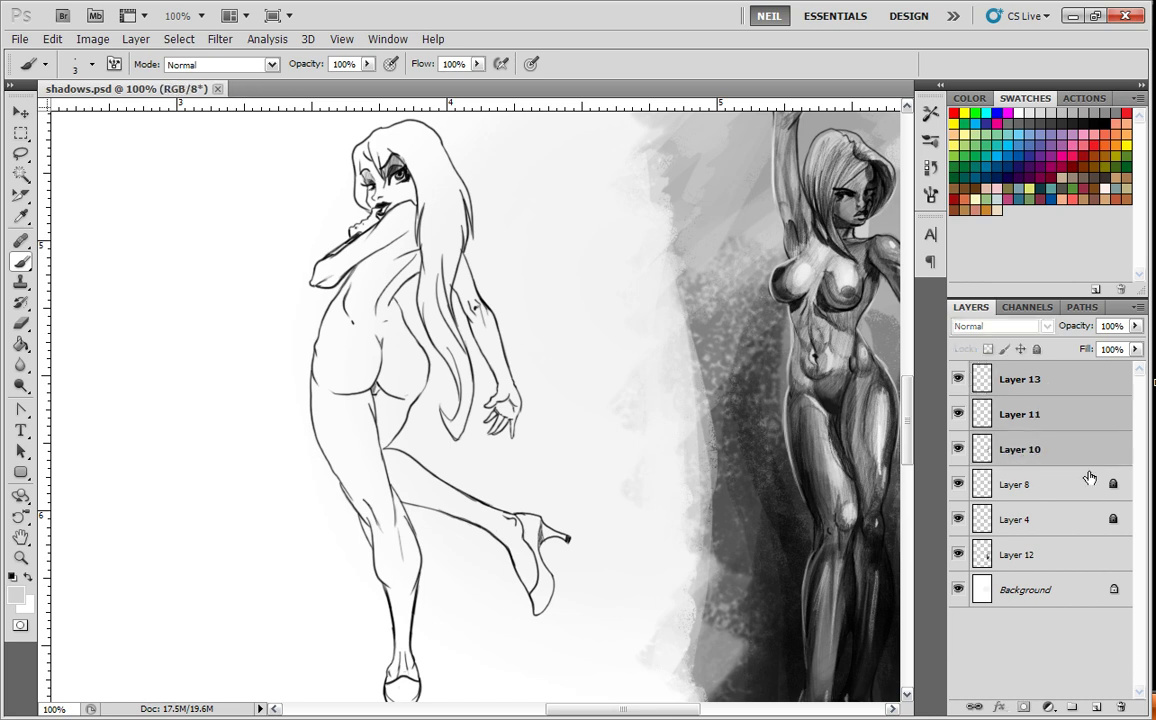
left_click(1138, 307)
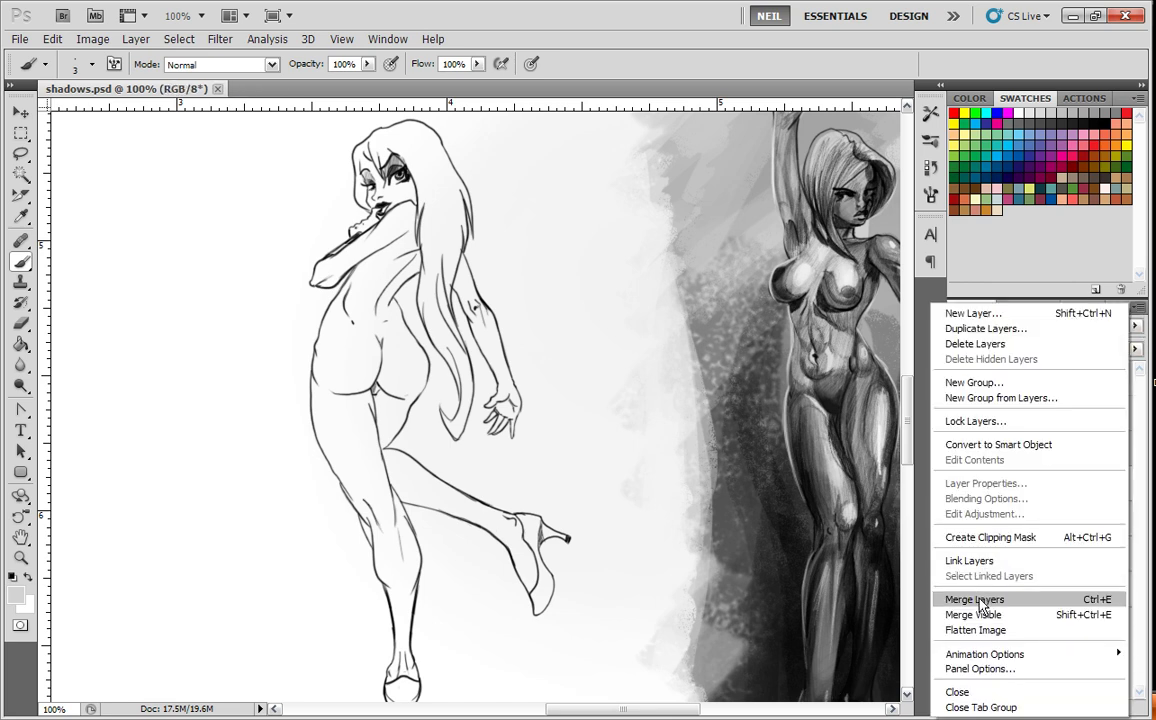
left_click(960, 596)
Create a new layer above the merged line art and give it a red colour label.
left_click(1097, 707)
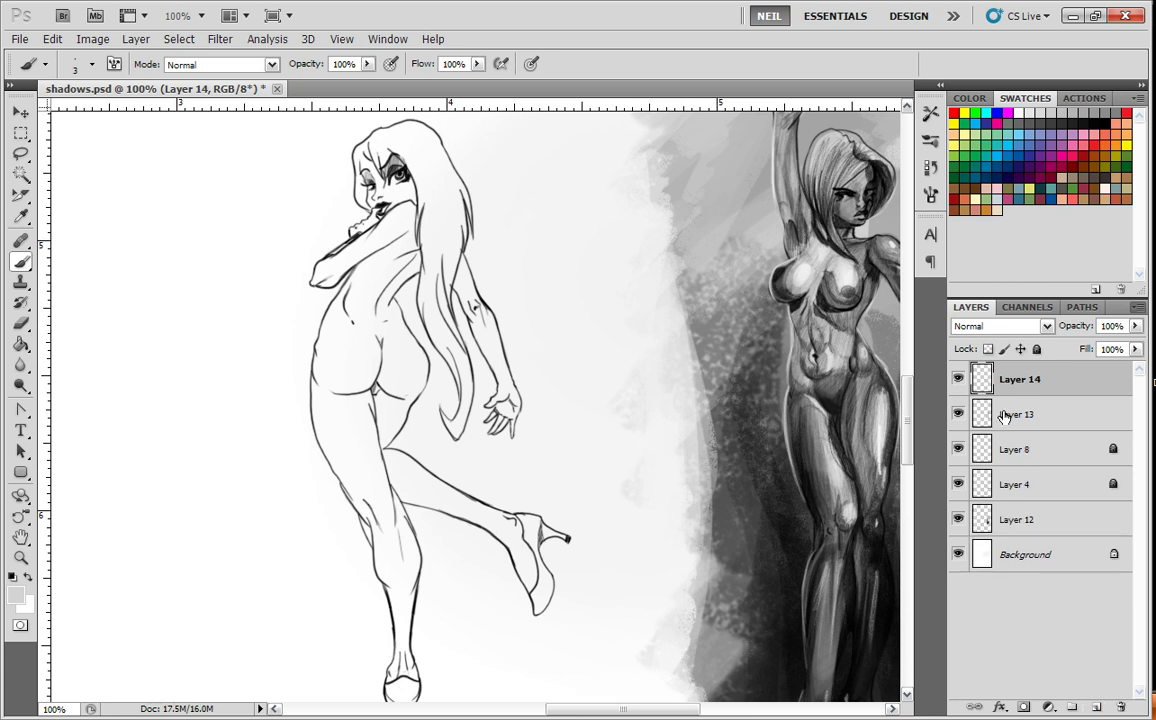
right_click(1016, 392)
left_click(890, 32)
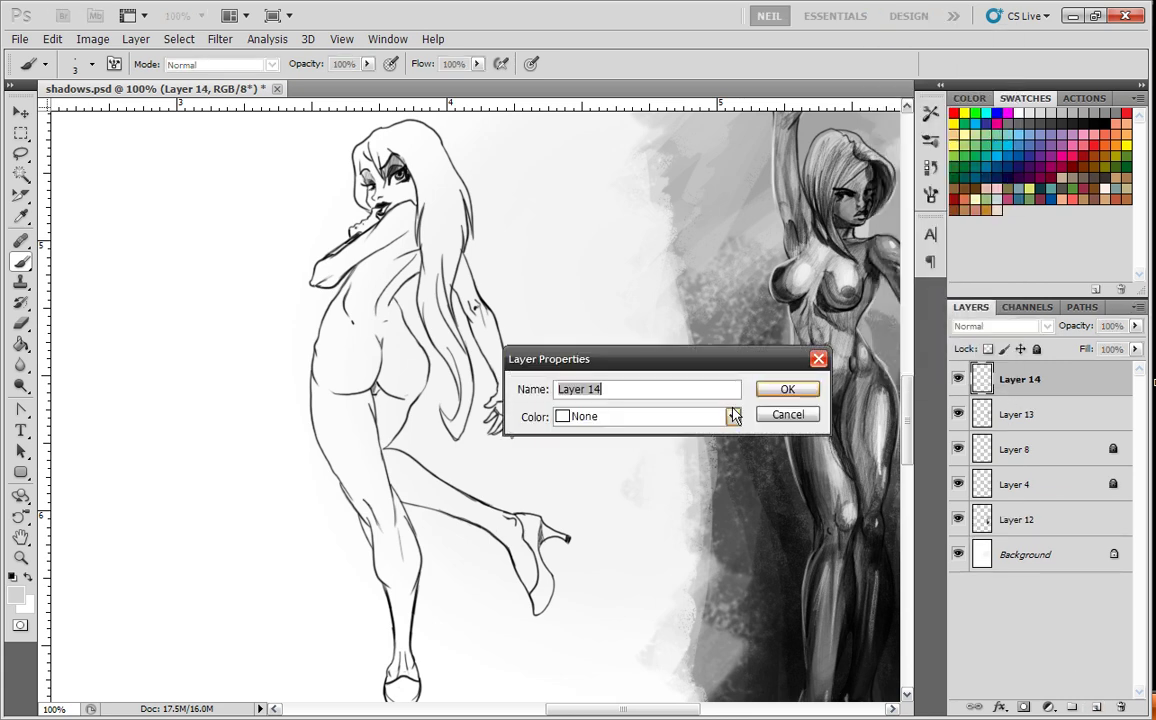
left_click(733, 416)
left_click(632, 469)
left_click(800, 392)
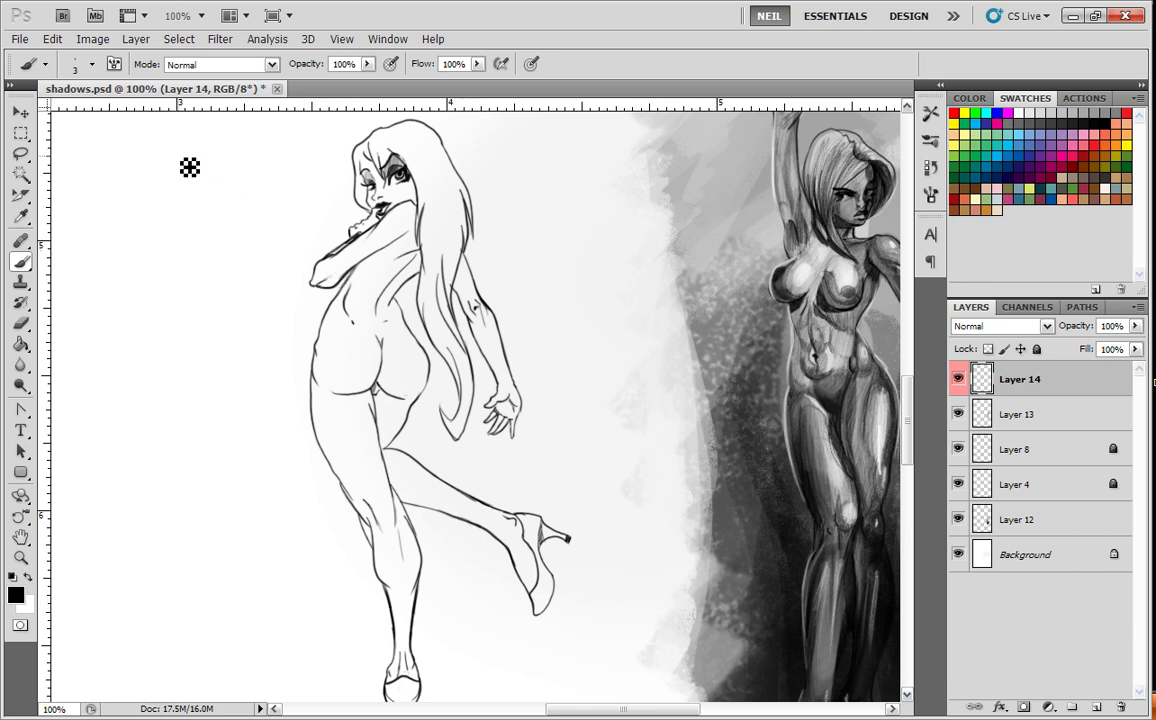
left_click_drag(200, 182, 213, 212)
left_click_drag(205, 170, 215, 213)
key("ctrl+z")
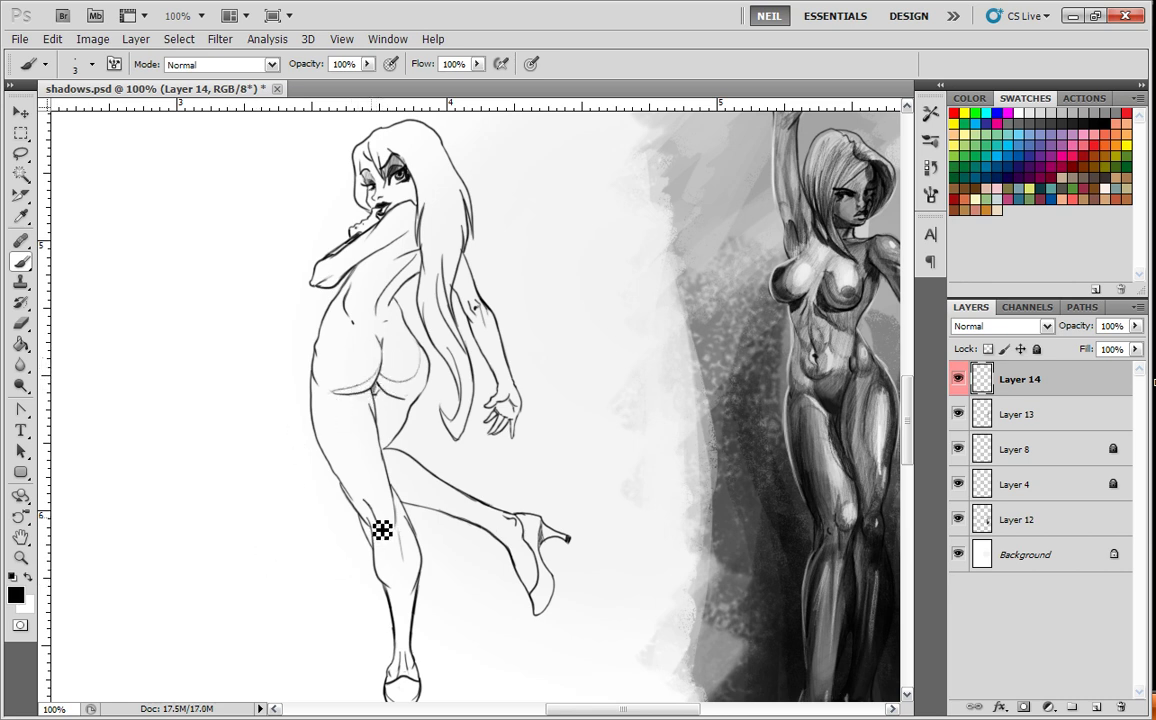
Brush in the curved shadow edge along the underside of the line-art figure's buttocks in black.
scroll(382, 528, "up", 2)
left_click_drag(351, 464, 380, 507)
scroll(519, 538, "up", 1)
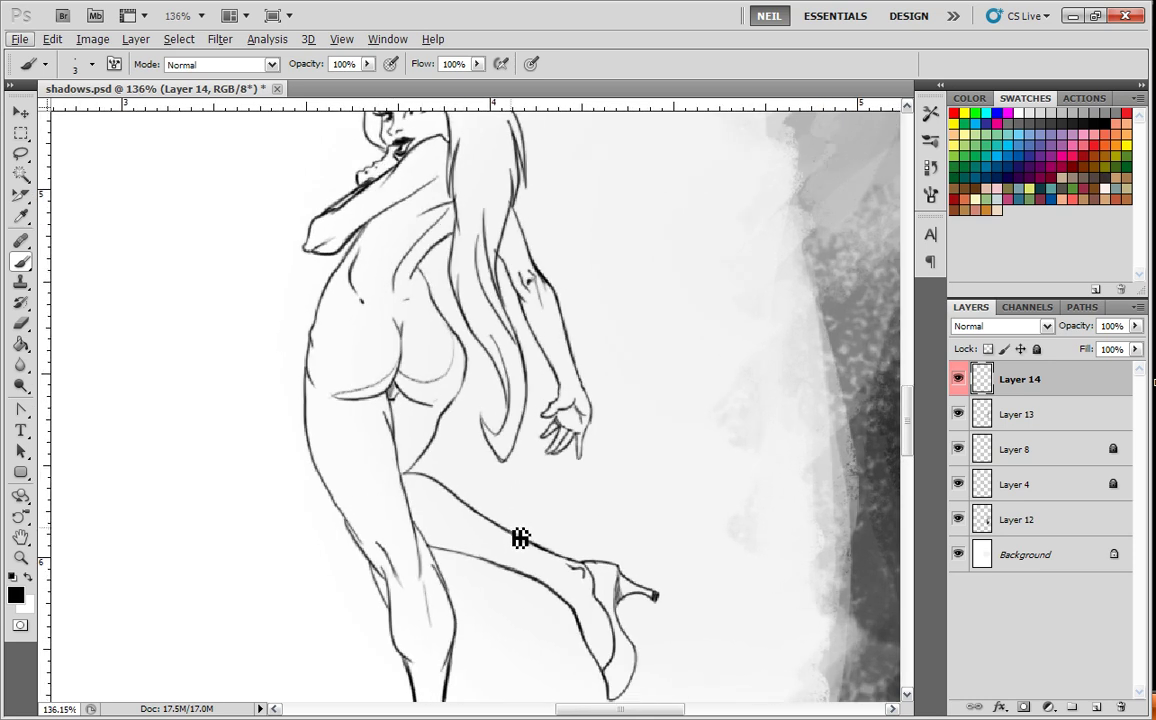
scroll(522, 535, "up", 1)
scroll(500, 545, "up", 2)
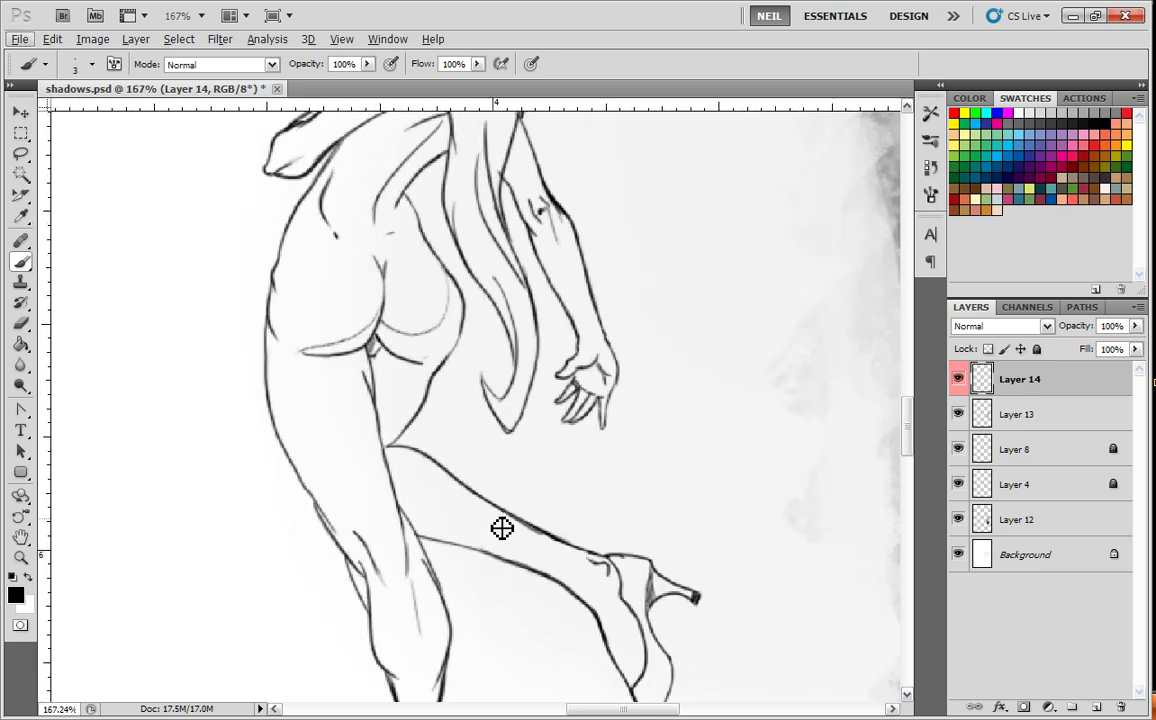
scroll(501, 528, "up", 1)
left_click_drag(368, 479, 447, 573)
left_click_drag(536, 446, 448, 617)
mouse_move(377, 605)
left_mouse_down()
mouse_move(409, 482)
mouse_move(462, 510)
left_mouse_up()
mouse_move(516, 433)
left_mouse_down()
mouse_move(504, 492)
mouse_move(452, 490)
left_mouse_up()
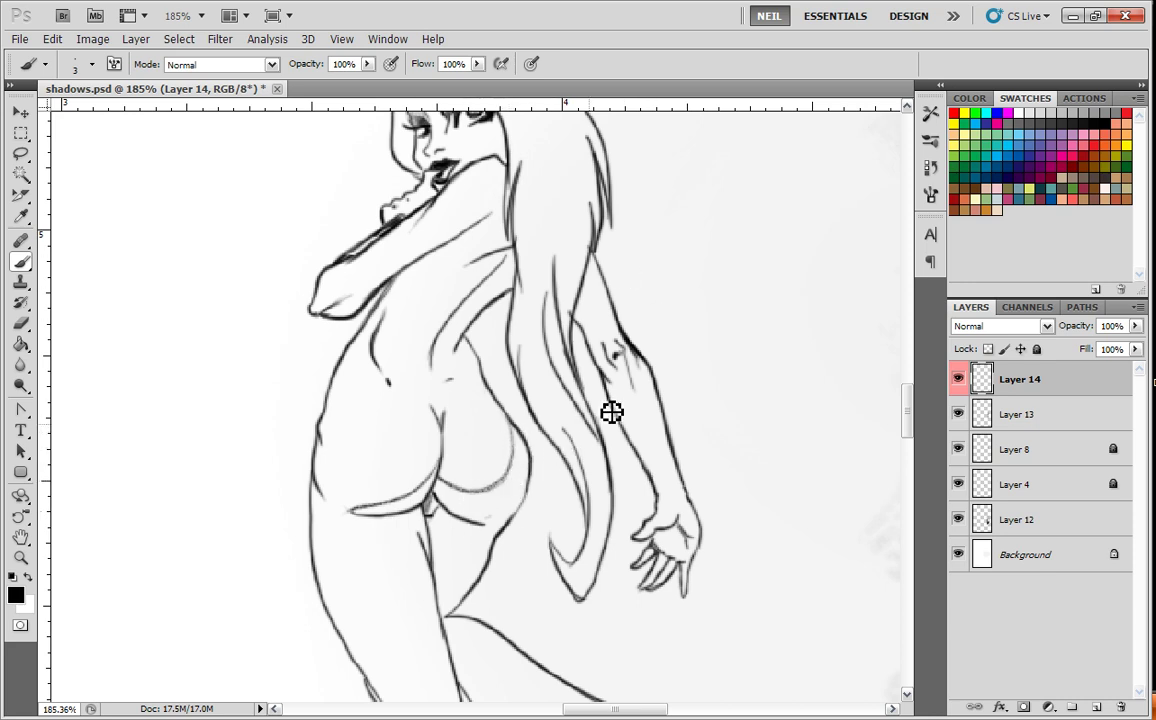
left_click_drag(517, 544, 522, 473)
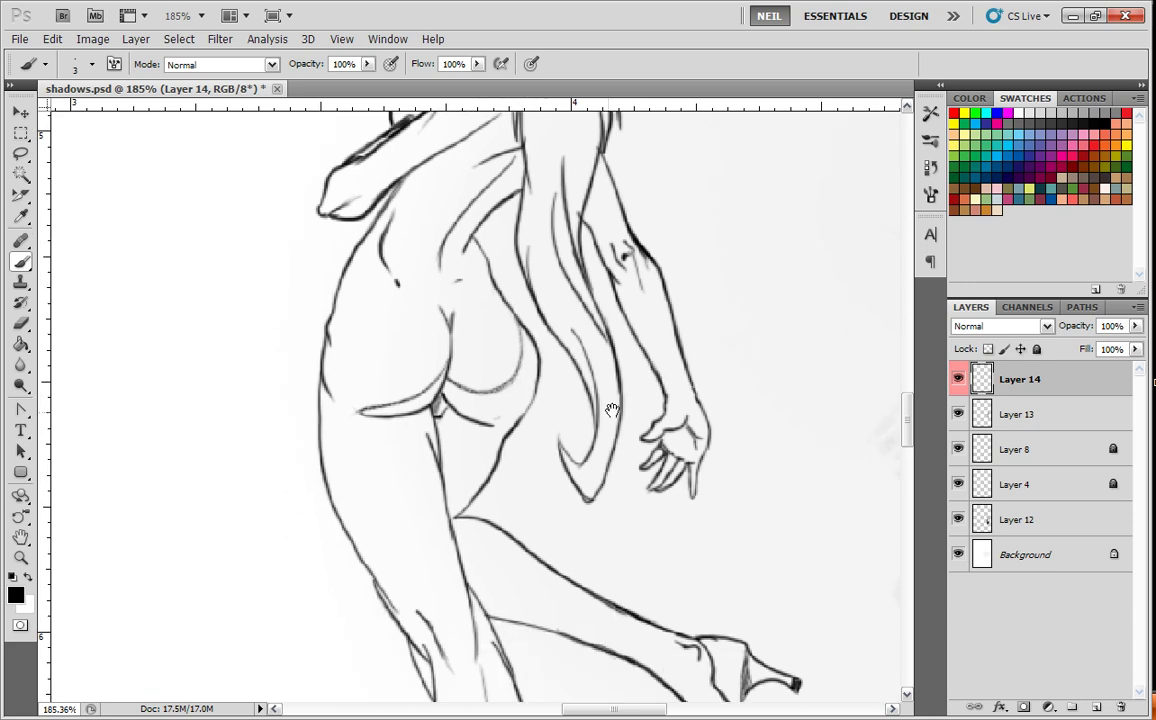
Outline the shadow edges across the back of the standing thigh and along the raised lower leg to the ankle.
left_click(341, 39)
left_click(350, 192)
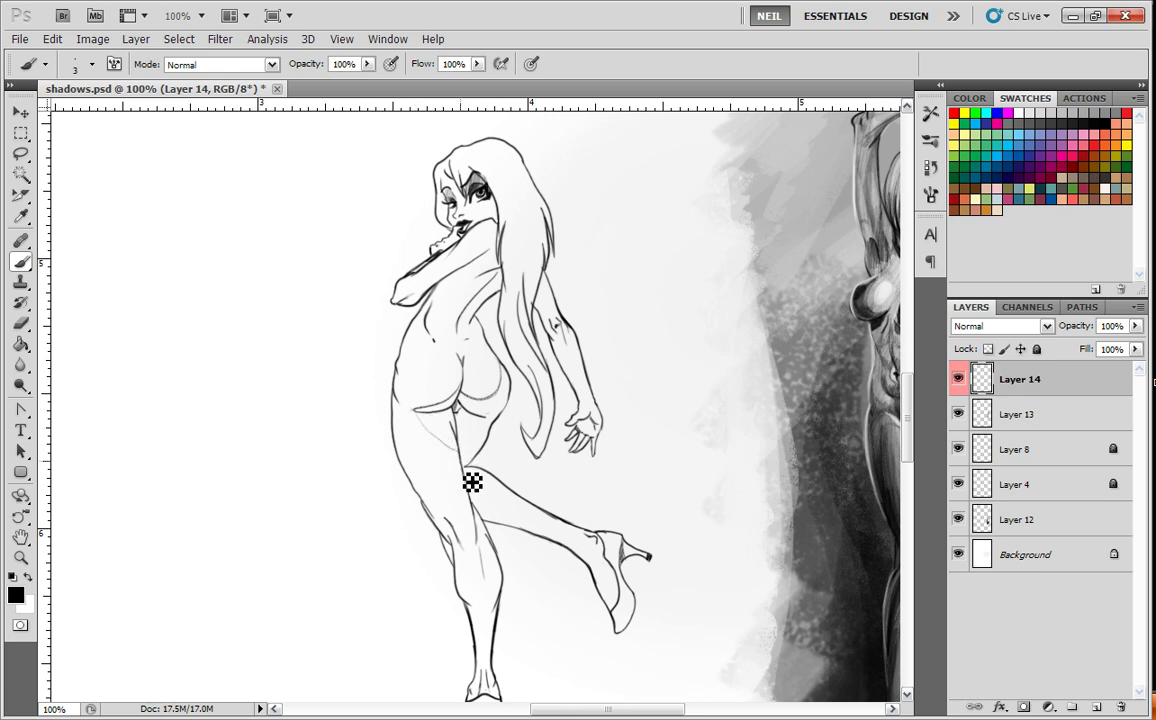
left_click_drag(412, 410, 473, 460)
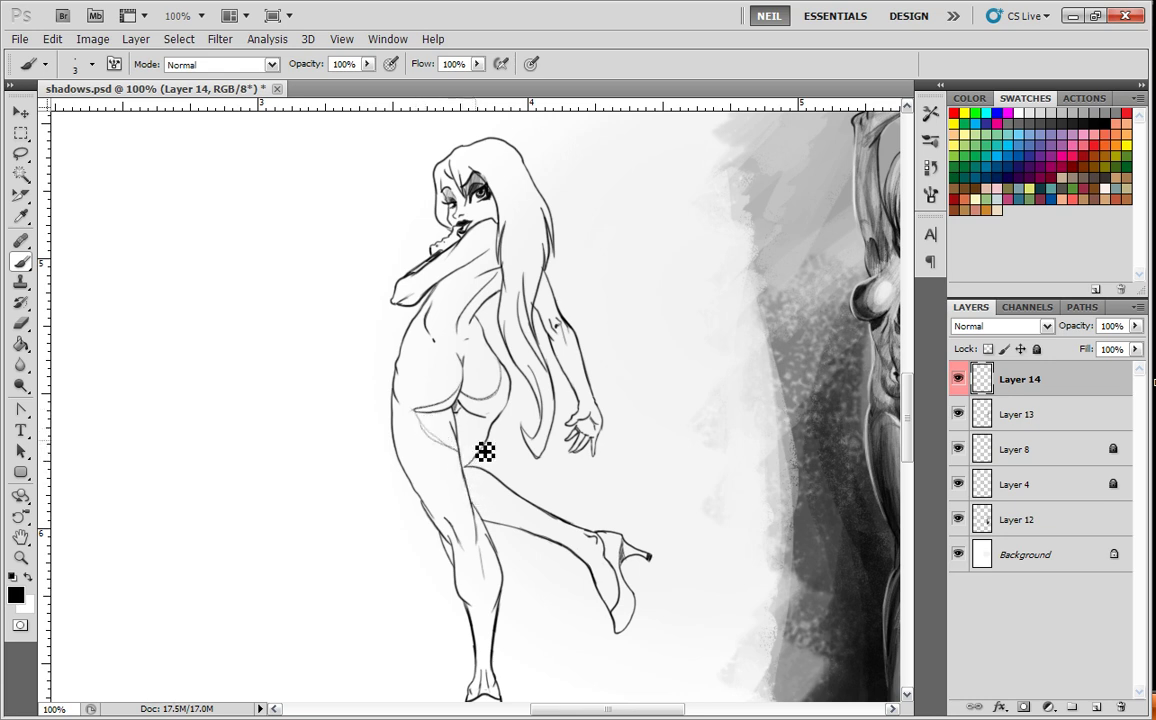
key("ctrl+z")
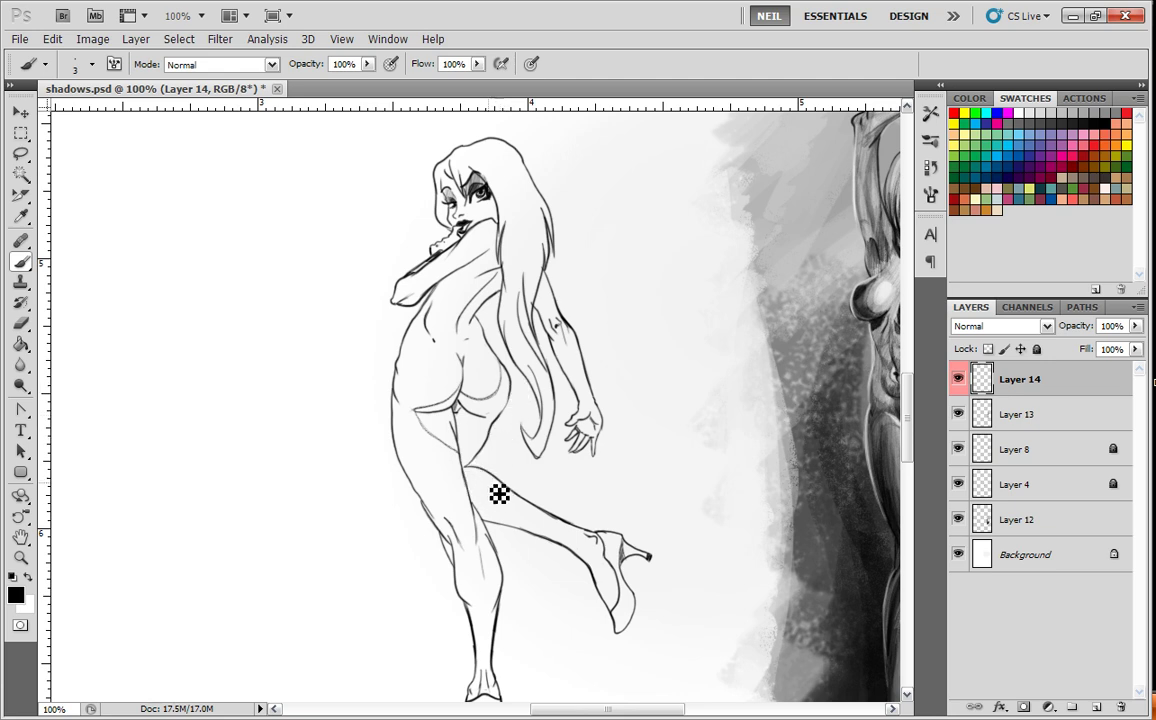
mouse_move(474, 473)
left_mouse_down()
mouse_move(520, 524)
mouse_move(573, 549)
left_mouse_up()
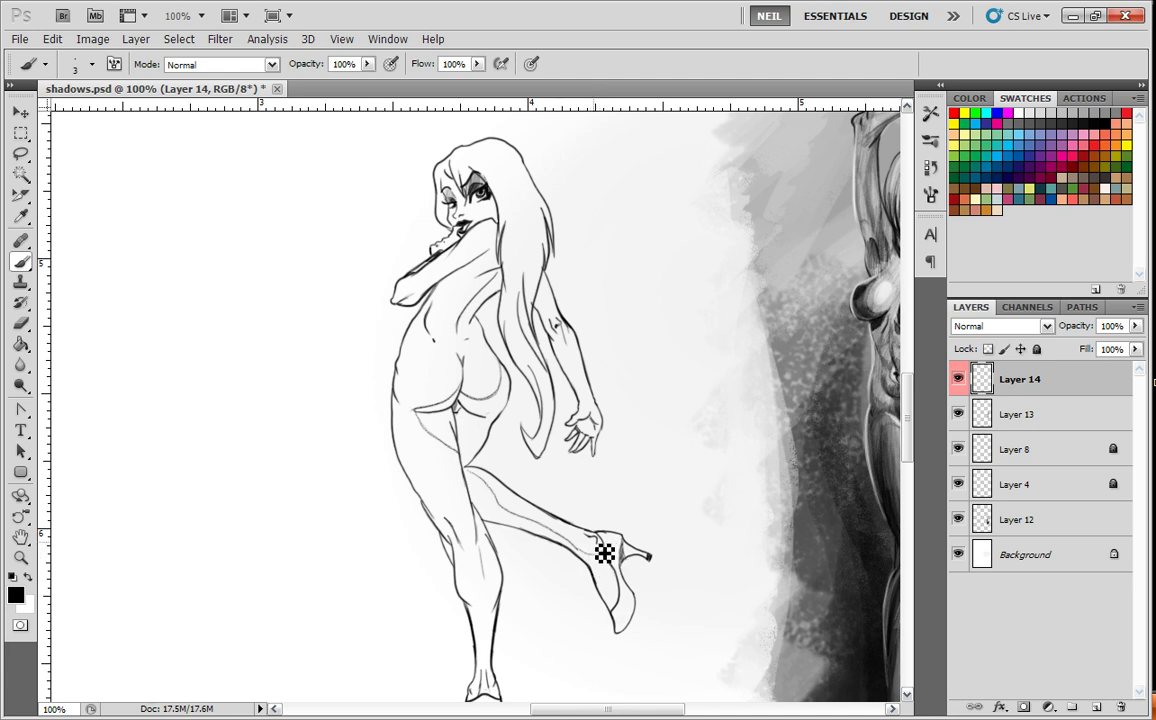
left_click_drag(499, 627, 540, 524)
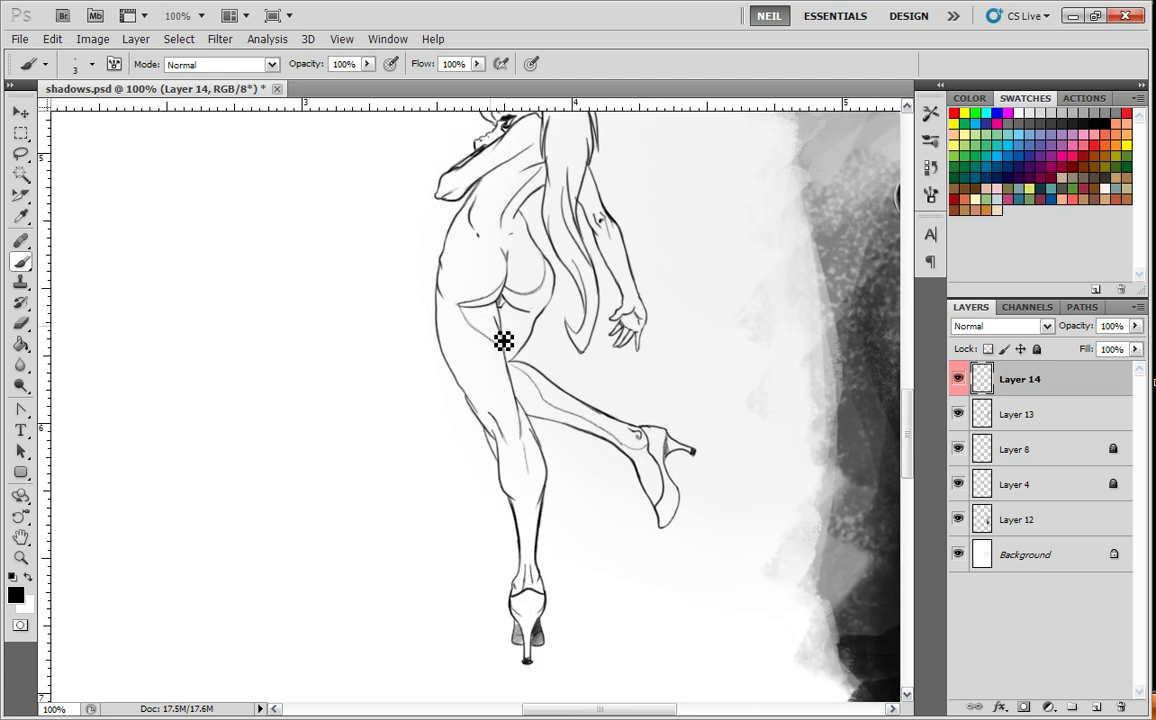
Fill the outlined shadow below the buttocks and across the upper thighs with diagonal hatching.
scroll(540, 448, "up", 3)
scroll(540, 448, "up", 2)
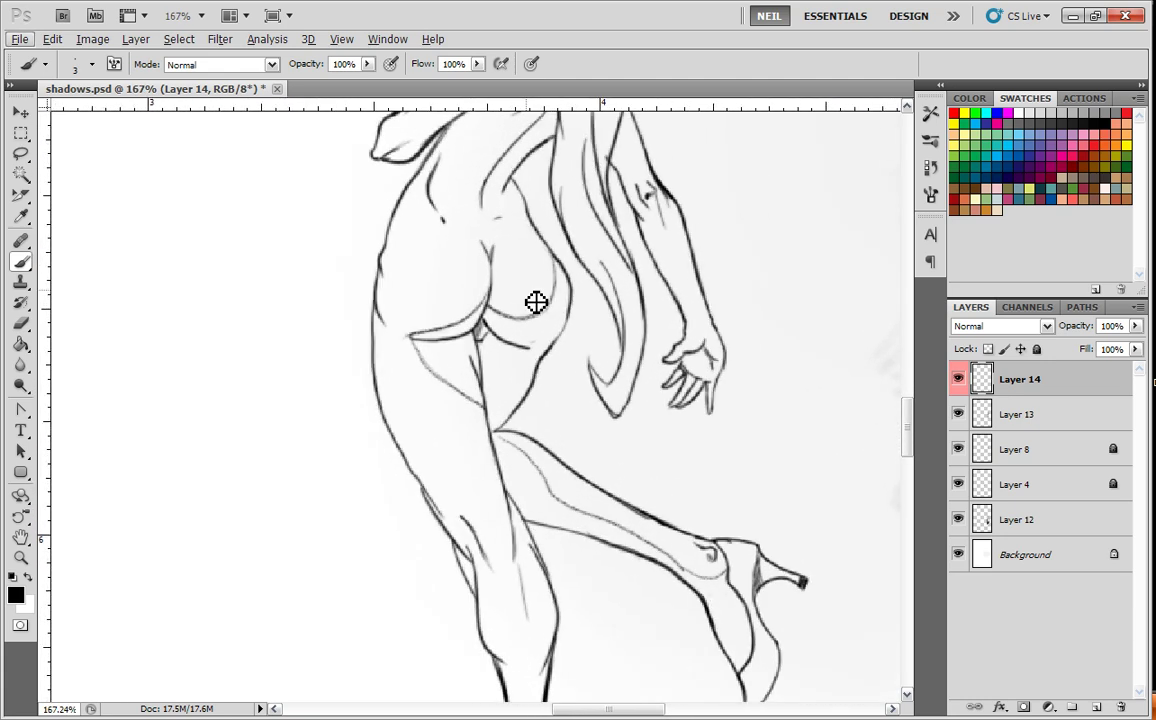
mouse_move(497, 345)
left_mouse_down()
mouse_move(477, 366)
mouse_move(495, 376)
mouse_move(511, 366)
mouse_move(506, 379)
mouse_move(557, 328)
mouse_move(524, 395)
mouse_move(598, 330)
mouse_move(570, 366)
mouse_move(542, 478)
mouse_move(549, 418)
mouse_move(604, 341)
mouse_move(550, 434)
mouse_move(614, 364)
mouse_move(600, 386)
mouse_move(624, 312)
mouse_move(604, 338)
mouse_move(614, 297)
mouse_move(623, 319)
mouse_move(595, 378)
left_mouse_up()
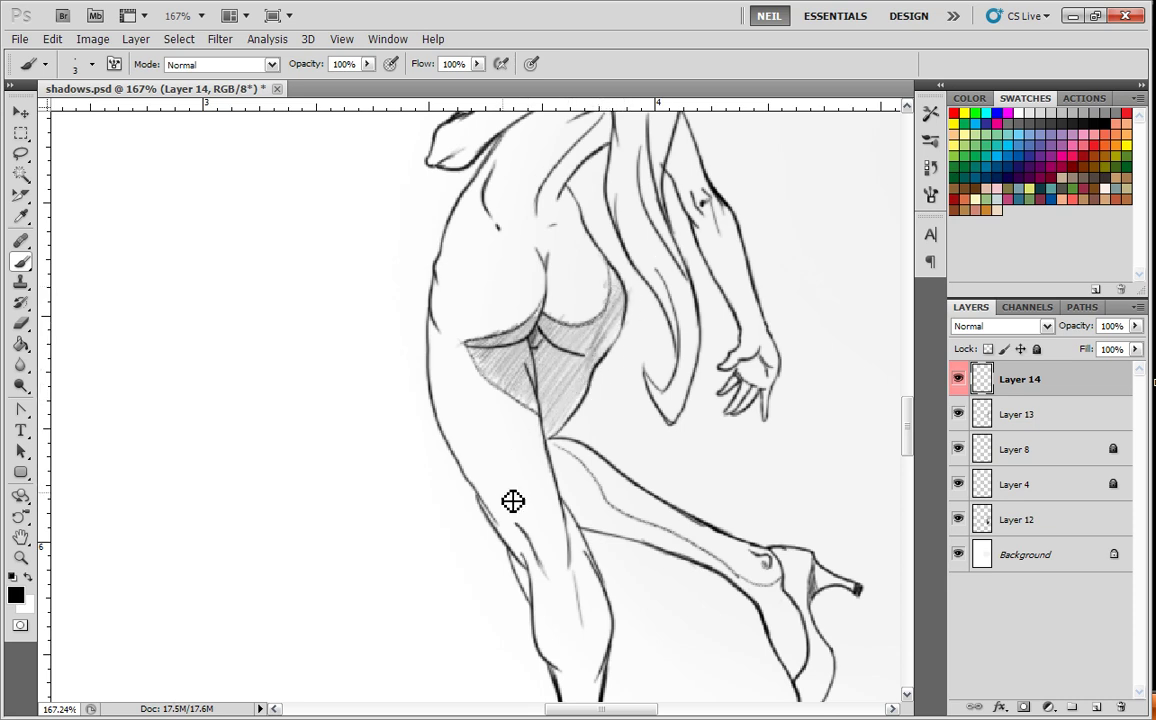
key("ctrl+z")
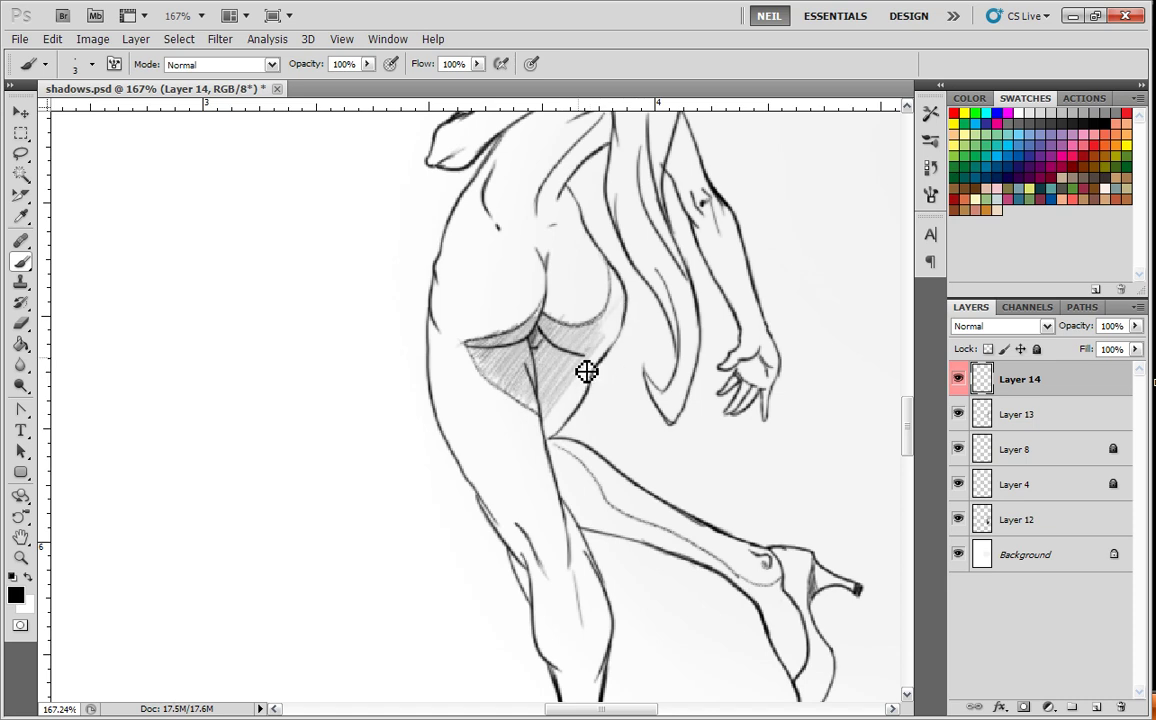
mouse_move(625, 285)
left_mouse_down()
mouse_move(614, 328)
mouse_move(636, 309)
mouse_move(575, 418)
mouse_move(612, 345)
mouse_move(570, 400)
mouse_move(588, 402)
mouse_move(607, 289)
left_mouse_up()
Hatch the shadow area on the raised lower leg and foot, and shade the high-heeled shoe darker.
mouse_move(608, 337)
left_mouse_down()
mouse_move(617, 366)
mouse_move(646, 340)
mouse_move(632, 380)
mouse_move(647, 363)
mouse_move(644, 388)
mouse_move(662, 380)
mouse_move(655, 399)
mouse_move(675, 384)
mouse_move(674, 401)
mouse_move(696, 388)
mouse_move(689, 404)
mouse_move(710, 393)
mouse_move(704, 410)
mouse_move(749, 375)
mouse_move(723, 411)
mouse_move(747, 408)
mouse_move(759, 431)
mouse_move(778, 426)
mouse_move(776, 446)
mouse_move(787, 437)
mouse_move(801, 458)
mouse_move(772, 406)
mouse_move(767, 425)
mouse_move(795, 411)
mouse_move(791, 452)
mouse_move(815, 415)
mouse_move(805, 455)
left_mouse_up()
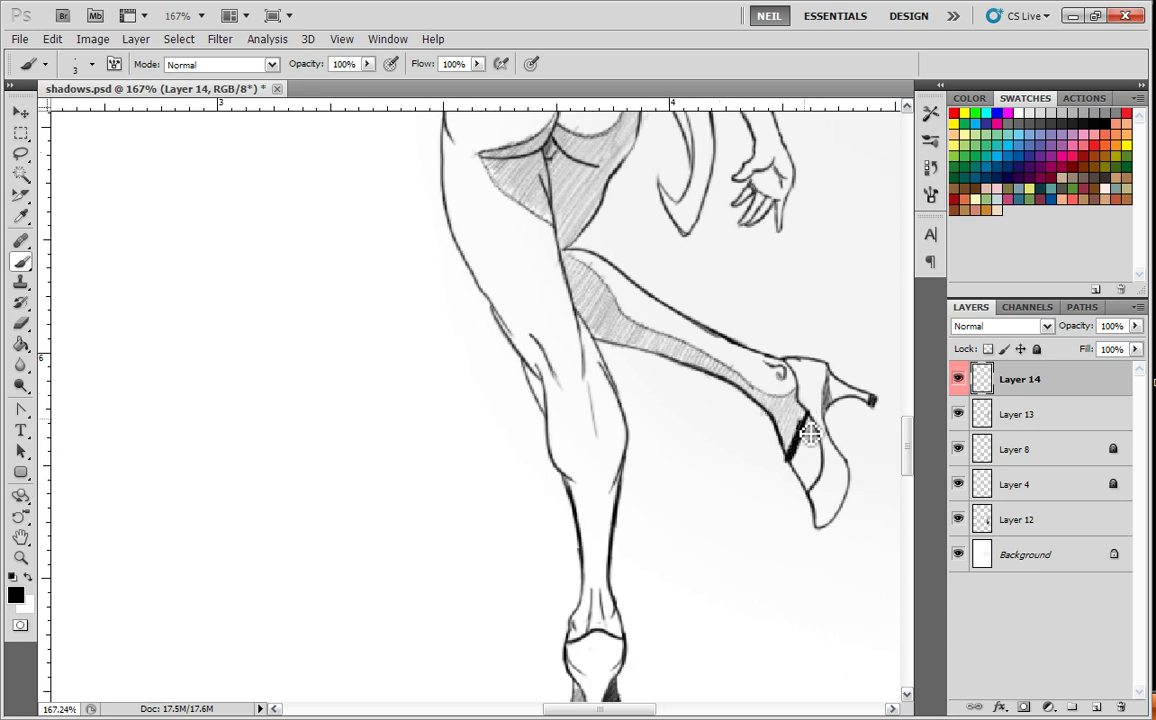
key("ctrl+z")
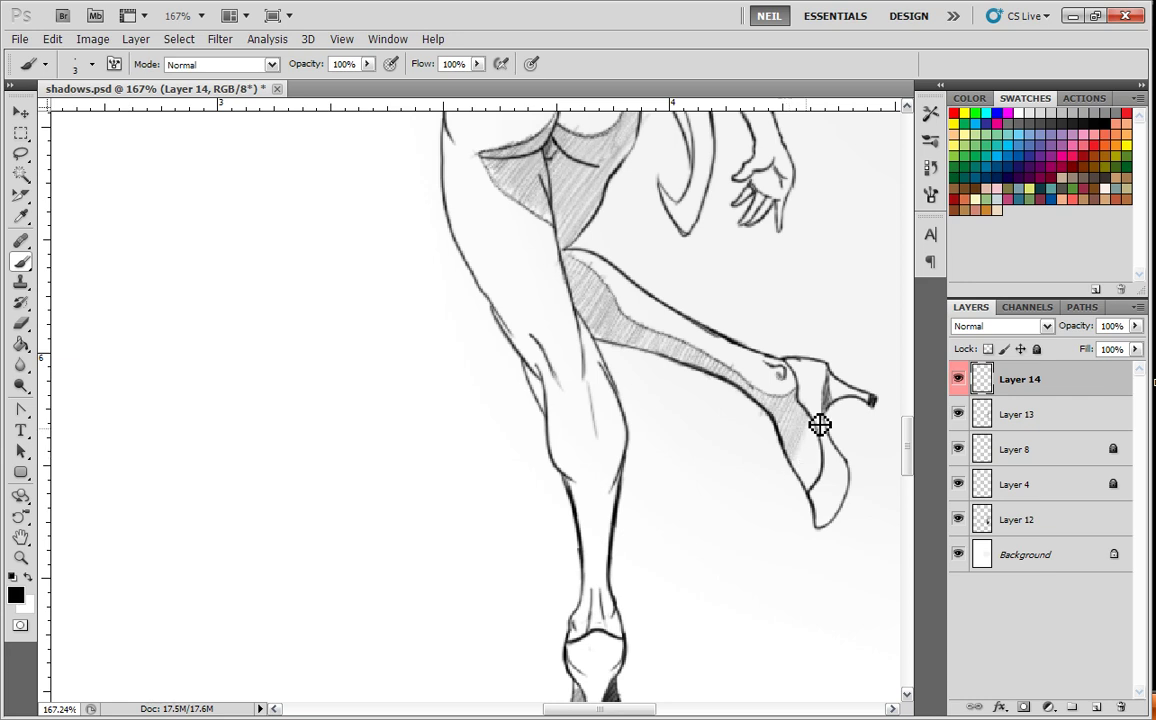
mouse_move(809, 478)
left_mouse_down()
mouse_move(817, 443)
mouse_move(820, 475)
left_mouse_up()
mouse_move(688, 529)
left_mouse_down()
mouse_move(686, 549)
mouse_move(760, 424)
left_mouse_up()
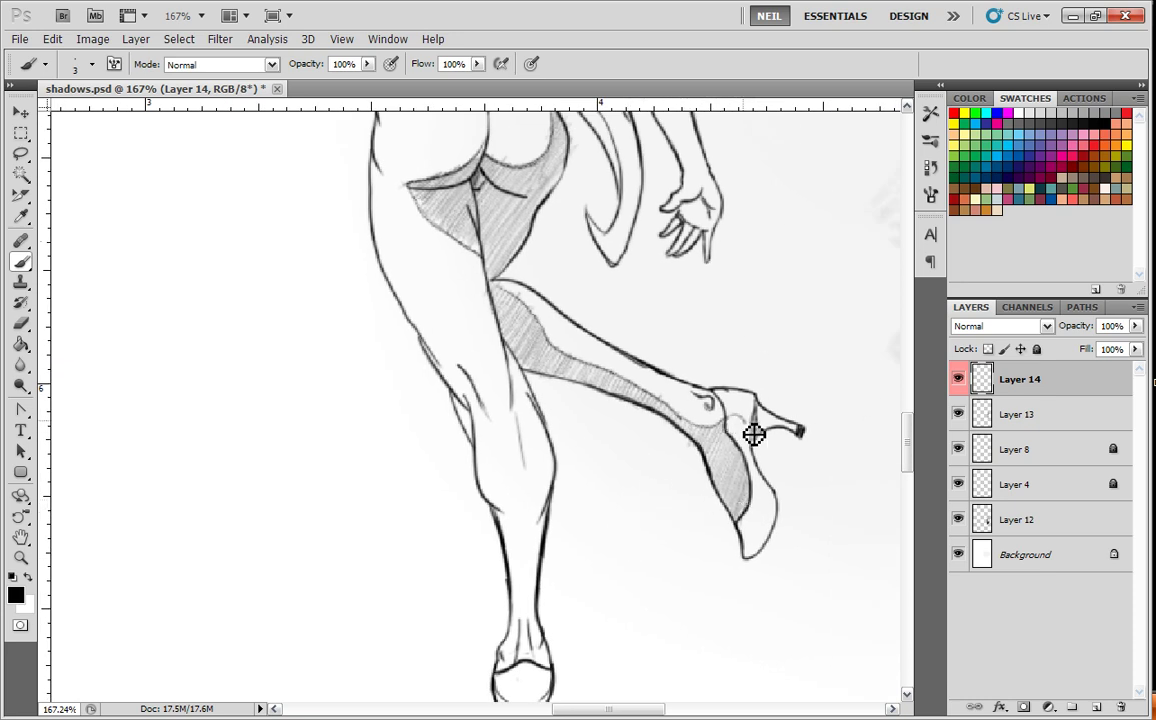
mouse_move(741, 426)
left_mouse_down()
mouse_move(753, 489)
mouse_move(768, 488)
mouse_move(743, 538)
mouse_move(777, 504)
mouse_move(755, 560)
mouse_move(781, 518)
mouse_move(768, 559)
left_mouse_up()
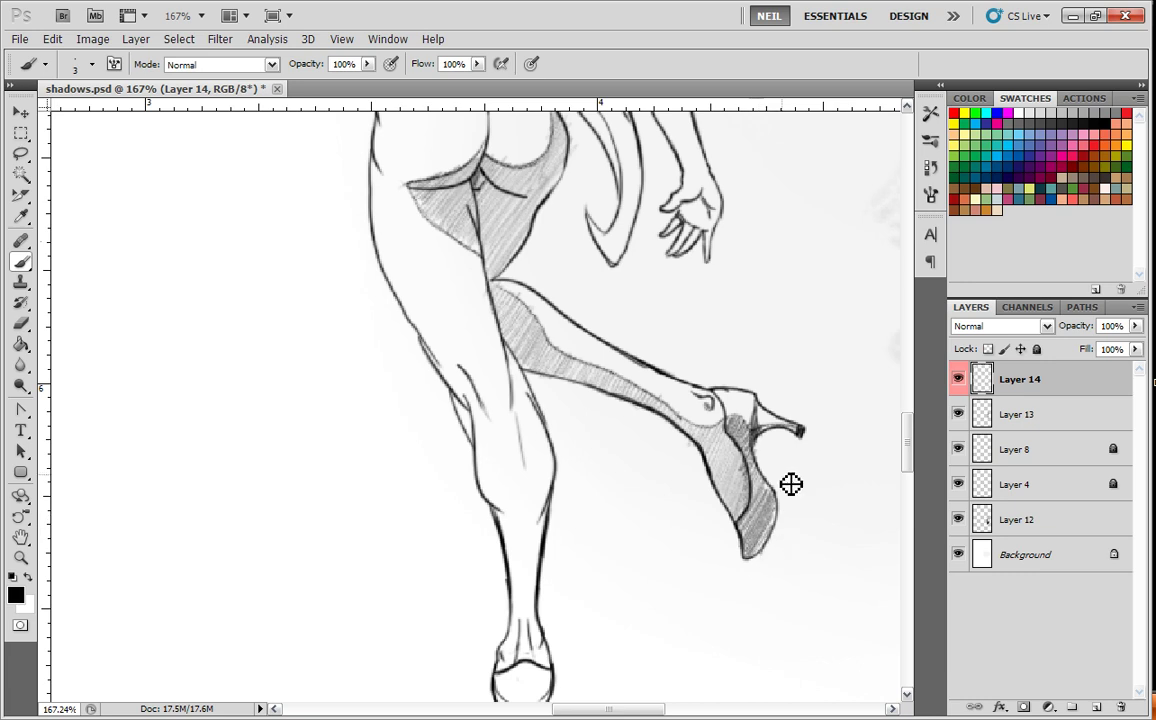
Outline the shadow edge from the side of the torso across the lower back above the buttocks.
left_click_drag(568, 475, 661, 574)
left_click_drag(663, 475, 664, 565)
scroll(735, 499, "down", 4)
scroll(764, 314, "down", 1)
left_click_drag(775, 540, 724, 518)
scroll(732, 492, "up", 3)
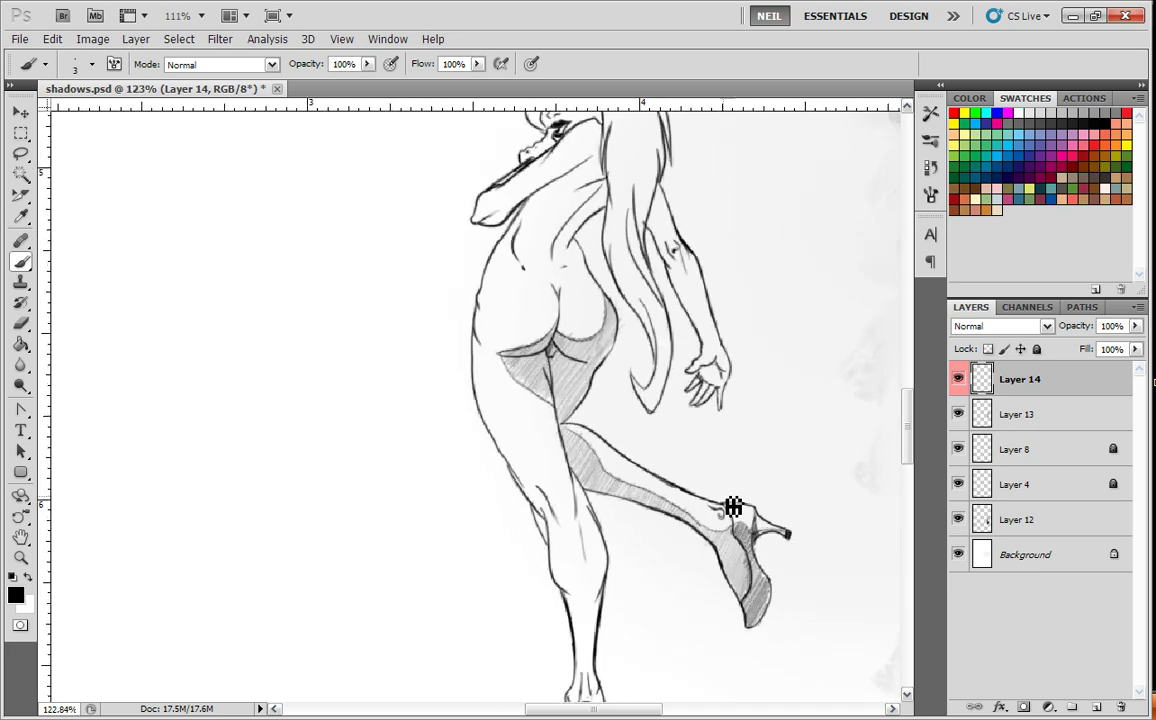
left_click_drag(693, 419, 699, 497)
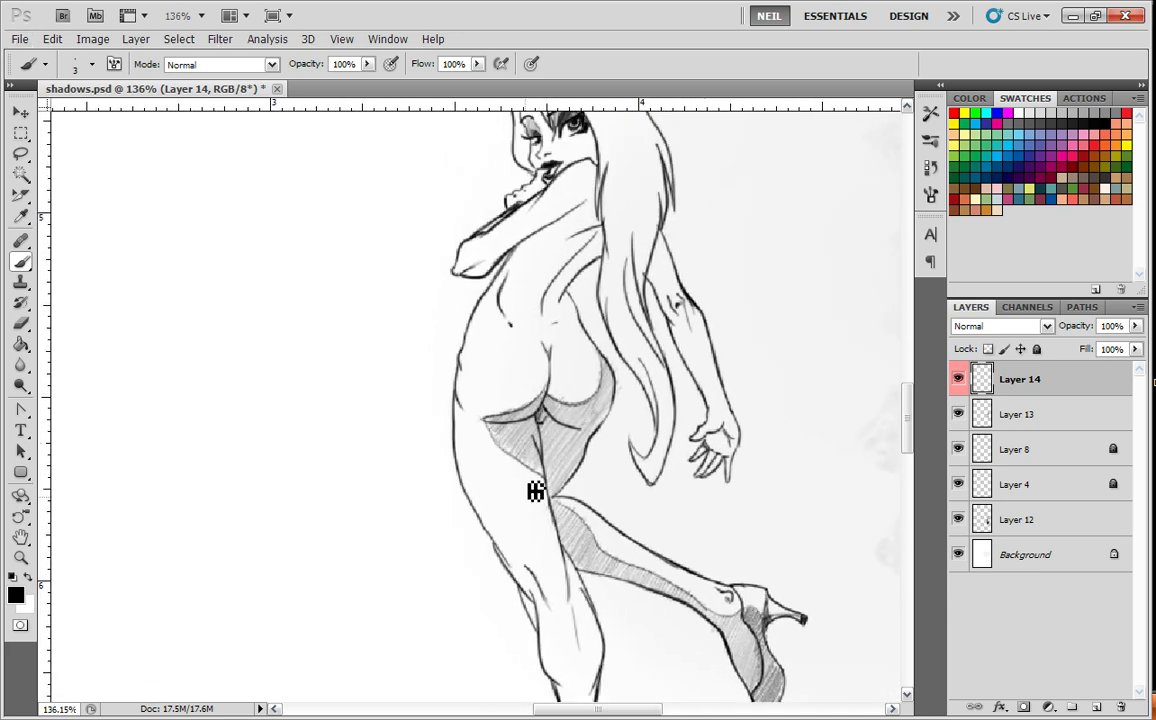
scroll(539, 513, "up", 3)
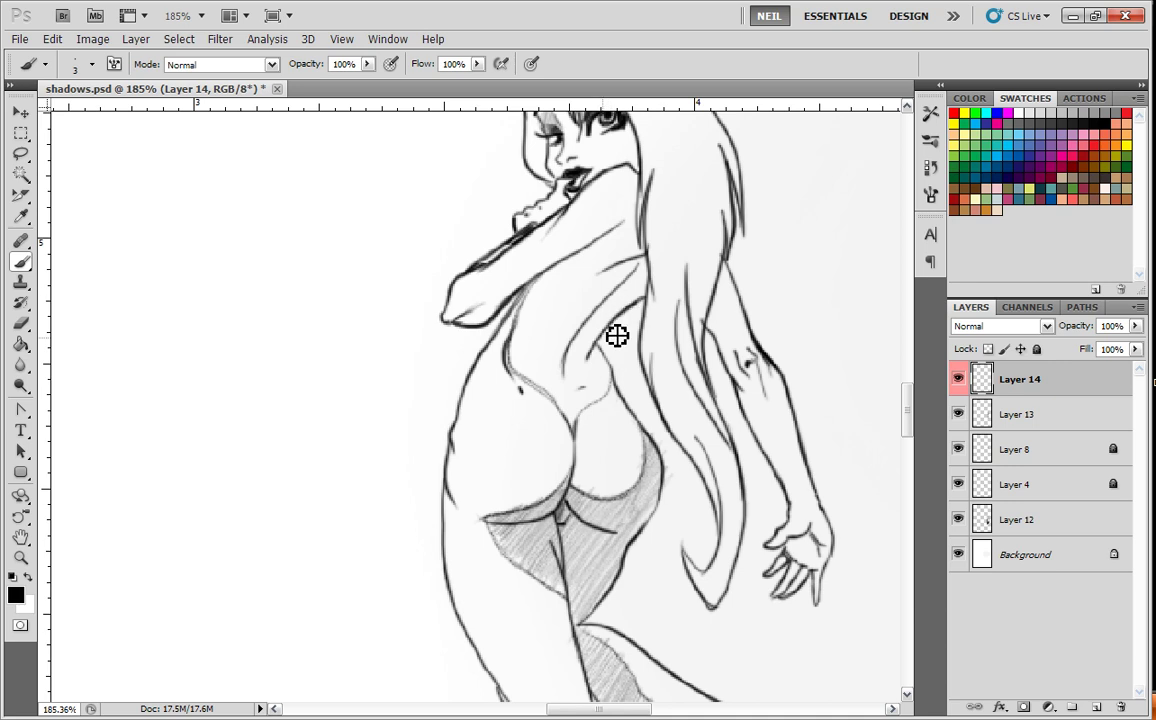
left_click_drag(637, 249, 655, 347)
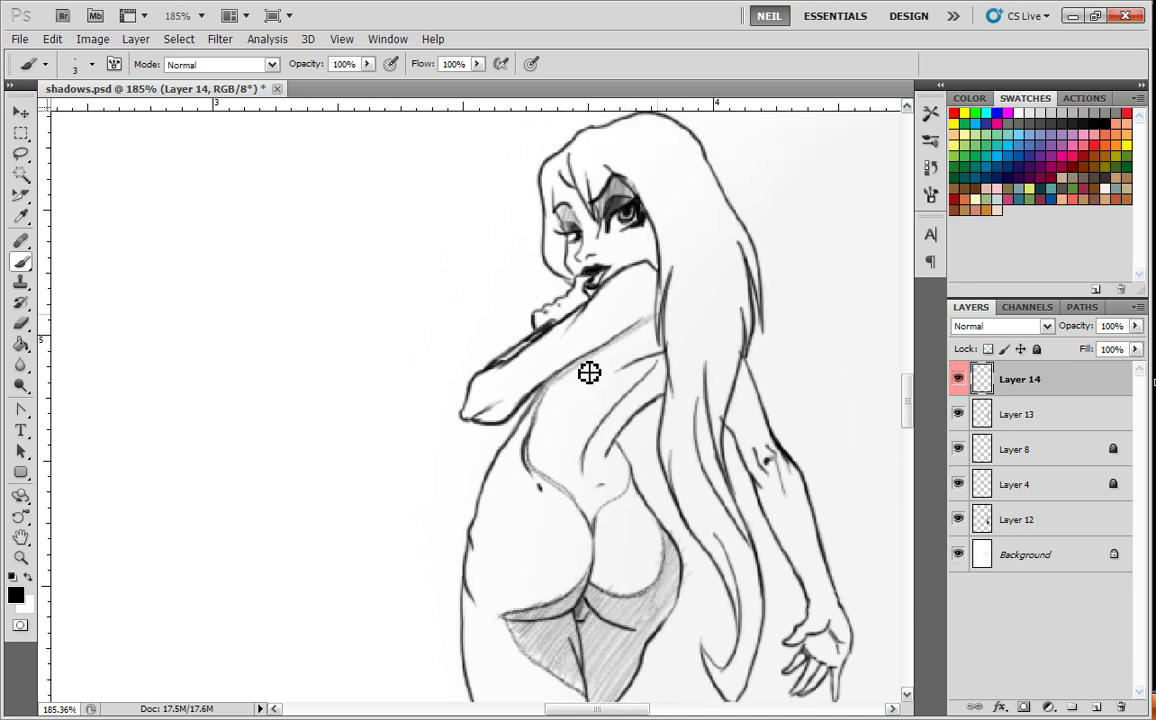
Fill the outlined back shadow with diagonal hatching from under the raised arm down, darkening the crease near the waist.
mouse_move(548, 409)
left_mouse_down()
mouse_move(663, 349)
mouse_move(599, 389)
mouse_move(680, 349)
left_mouse_up()
mouse_move(637, 381)
left_mouse_down()
mouse_move(535, 470)
mouse_move(655, 380)
mouse_move(532, 467)
mouse_move(574, 447)
mouse_move(547, 474)
mouse_move(610, 423)
mouse_move(541, 481)
mouse_move(679, 382)
mouse_move(562, 460)
mouse_move(677, 388)
mouse_move(556, 481)
mouse_move(631, 434)
mouse_move(593, 449)
mouse_move(625, 435)
mouse_move(562, 485)
mouse_move(627, 447)
mouse_move(582, 491)
mouse_move(629, 469)
mouse_move(582, 522)
mouse_move(637, 479)
mouse_move(602, 520)
mouse_move(618, 512)
mouse_move(610, 490)
mouse_move(562, 457)
mouse_move(563, 392)
left_mouse_up()
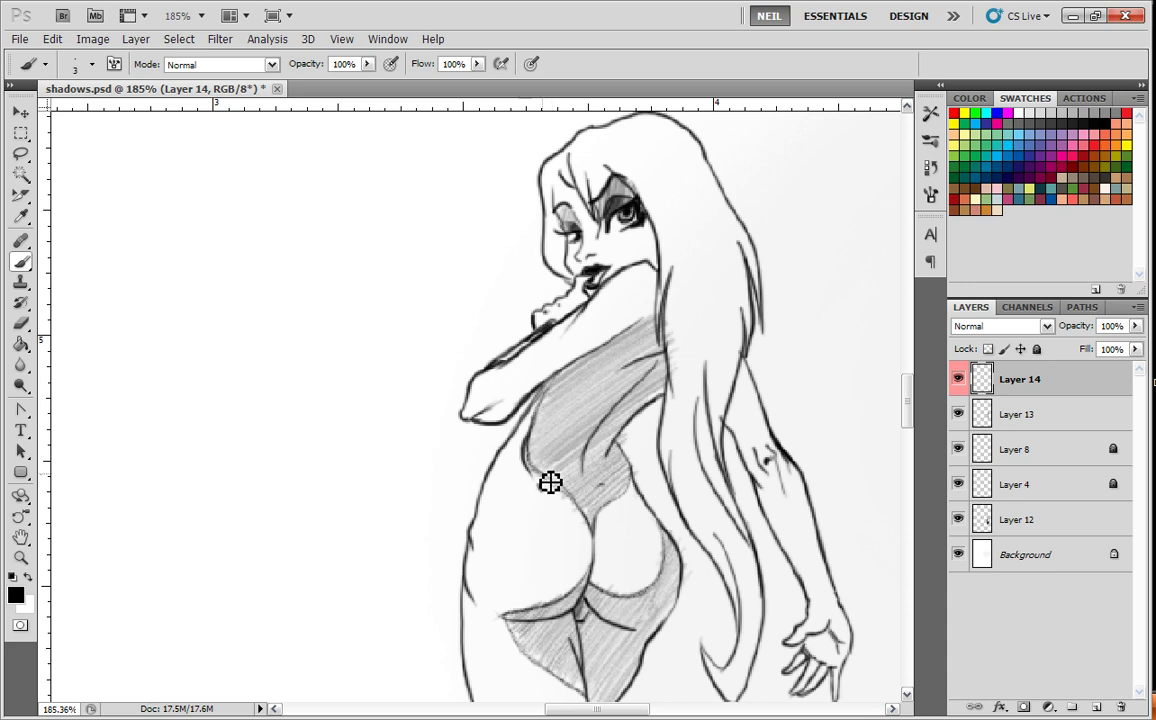
mouse_move(633, 377)
left_mouse_down()
mouse_move(597, 483)
mouse_move(637, 408)
mouse_move(600, 473)
mouse_move(609, 444)
mouse_move(599, 444)
mouse_move(657, 370)
mouse_move(601, 441)
left_mouse_up()
Sketch a small diagram beside the figure: a wavy line crossed by three near-vertical lines, with an arrow and a densely hatched band.
mouse_move(310, 351)
left_mouse_down()
mouse_move(357, 344)
mouse_move(270, 365)
left_mouse_up()
left_click_drag(326, 268, 307, 489)
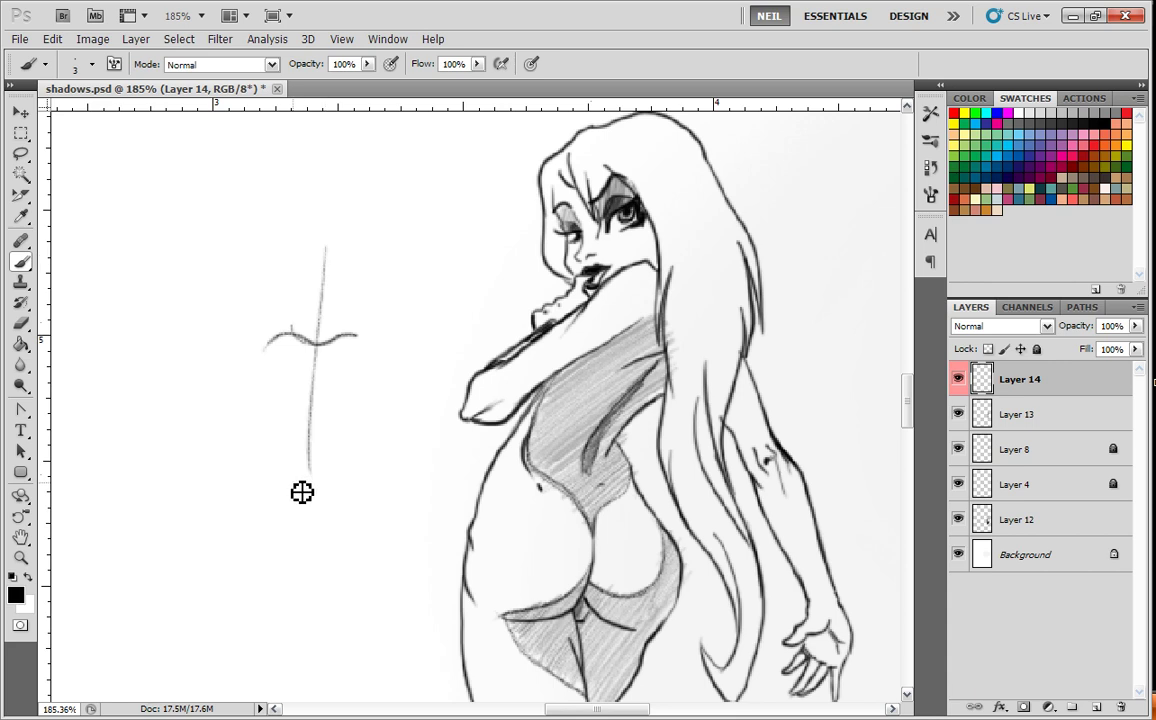
left_click_drag(310, 254, 296, 428)
left_click_drag(344, 260, 334, 425)
left_click_drag(447, 198, 358, 298)
left_click_drag(368, 227, 403, 300)
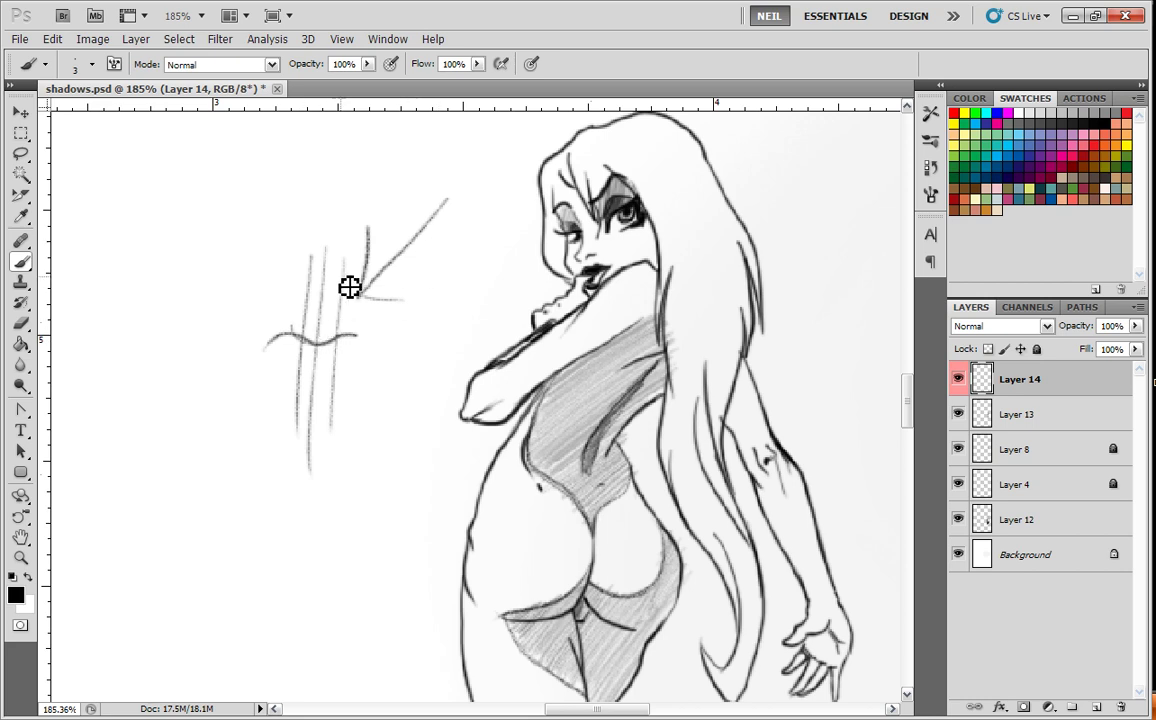
mouse_move(339, 403)
left_mouse_down()
mouse_move(348, 284)
mouse_move(334, 403)
mouse_move(330, 255)
left_mouse_up()
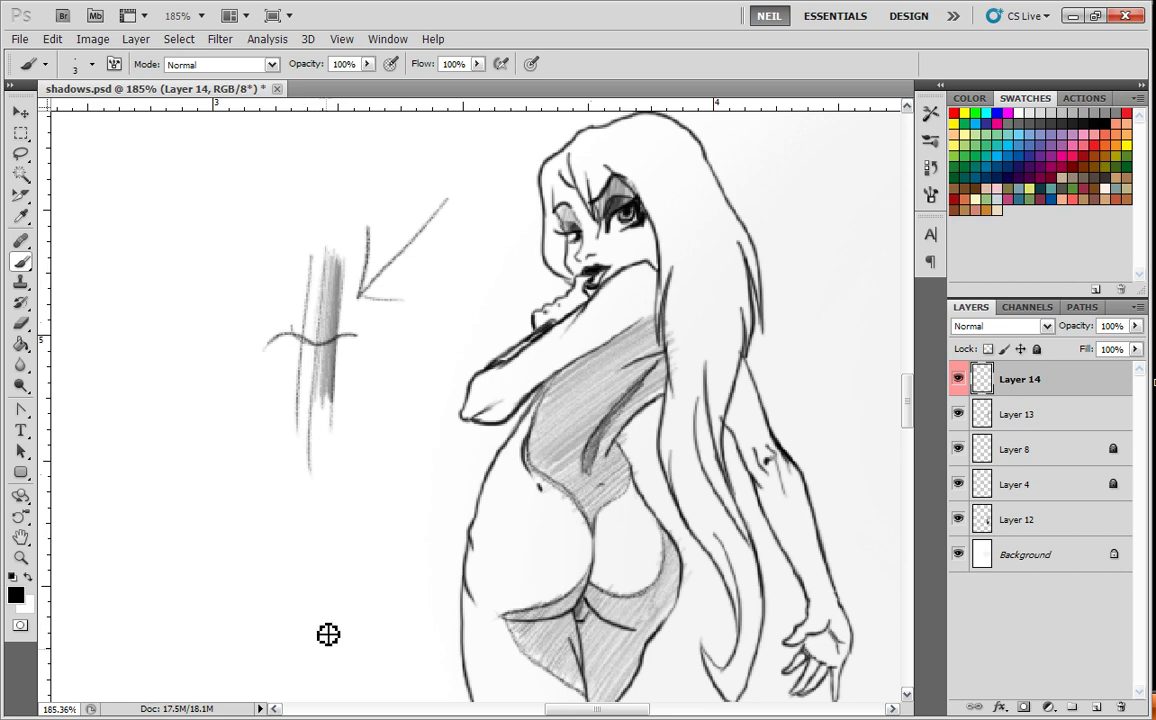
Undo the arrow, hatched band and near-vertical strokes of the small wavy-line diagram beside the figure.
key("ctrl+alt+z")
key("ctrl+alt+z")
key("ctrl+alt+z")
key("ctrl+alt+z")
key("ctrl+alt+z")
key("ctrl+alt+z")
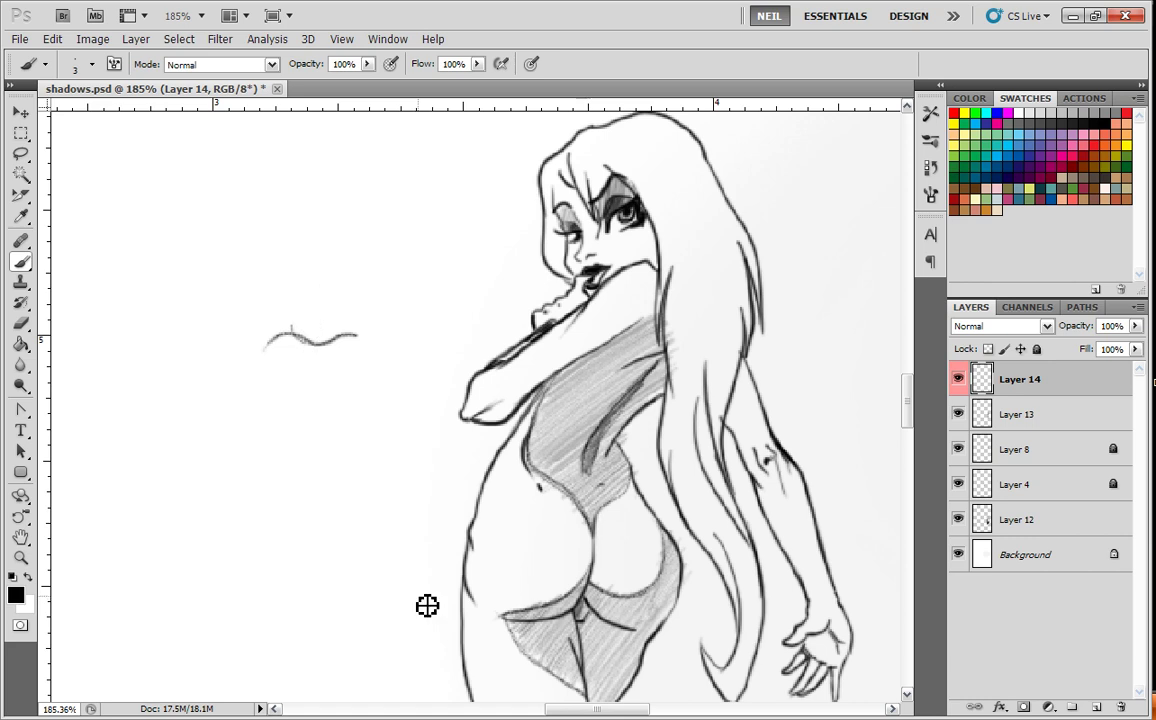
Darken the back shadow with denser hatching along the crease running from the hair down to the waist.
left_click_drag(628, 536, 629, 518)
left_click_drag(583, 405, 578, 441)
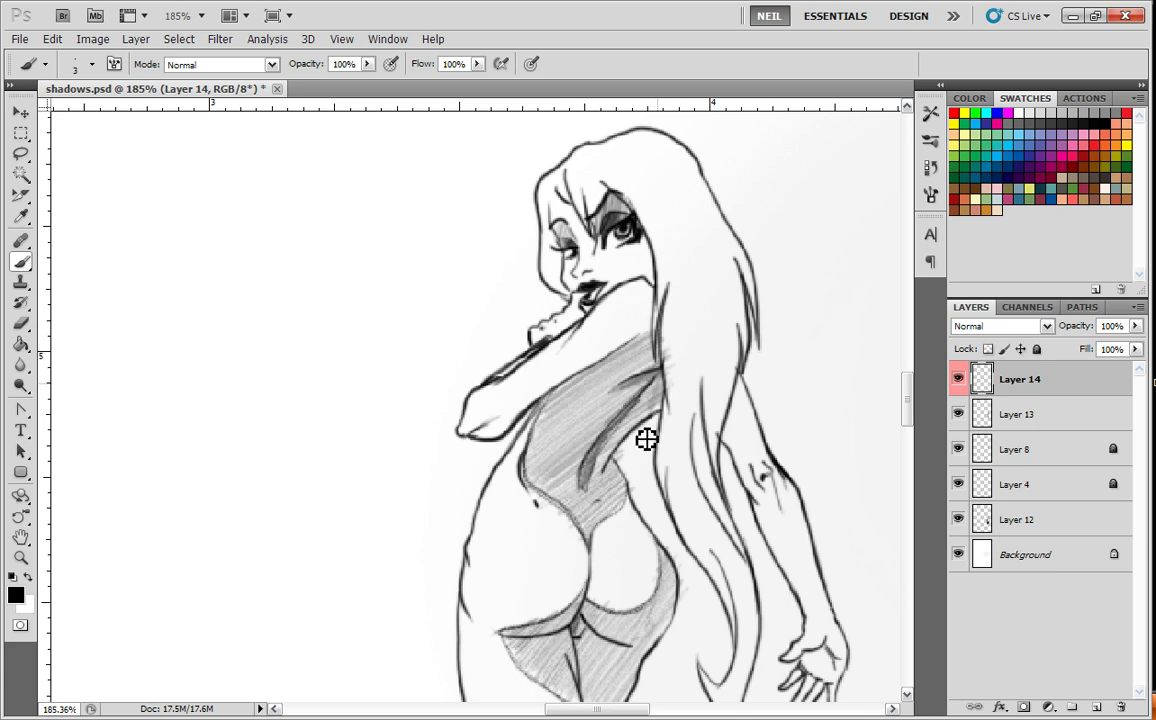
mouse_move(667, 391)
left_mouse_down()
mouse_move(633, 445)
mouse_move(638, 413)
mouse_move(609, 470)
left_mouse_up()
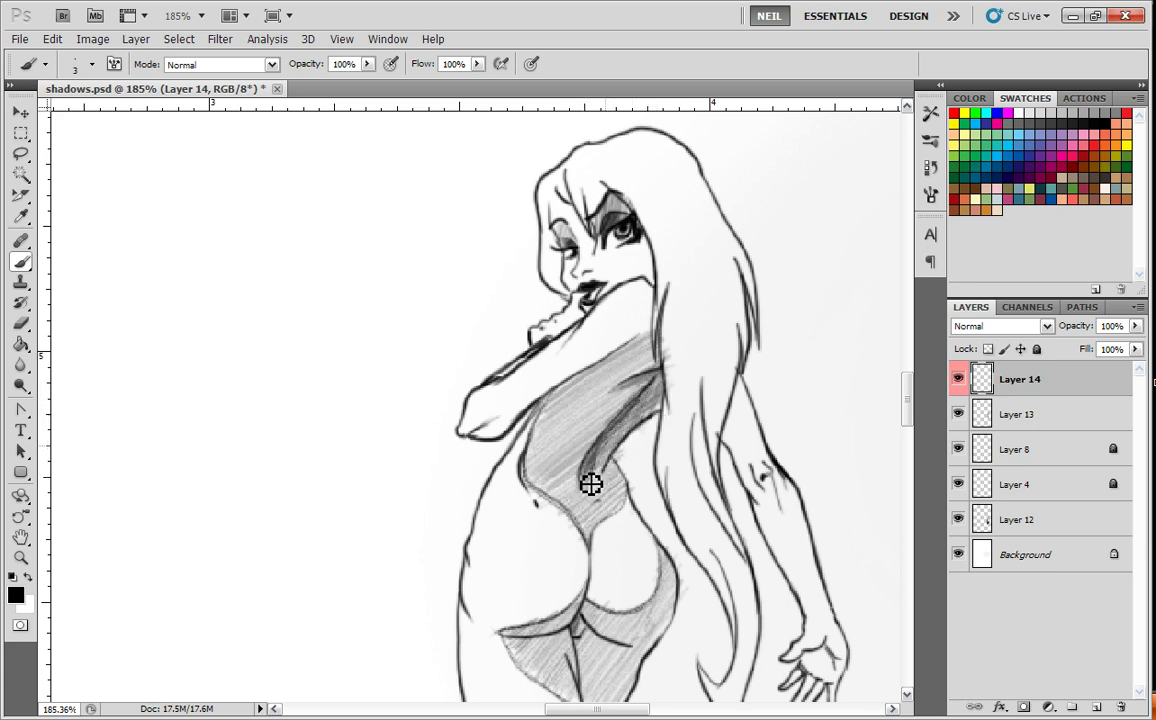
Outline and hatch the shadow on the palm, fingers and wrist of the lowered hand.
scroll(643, 410, "down", 3)
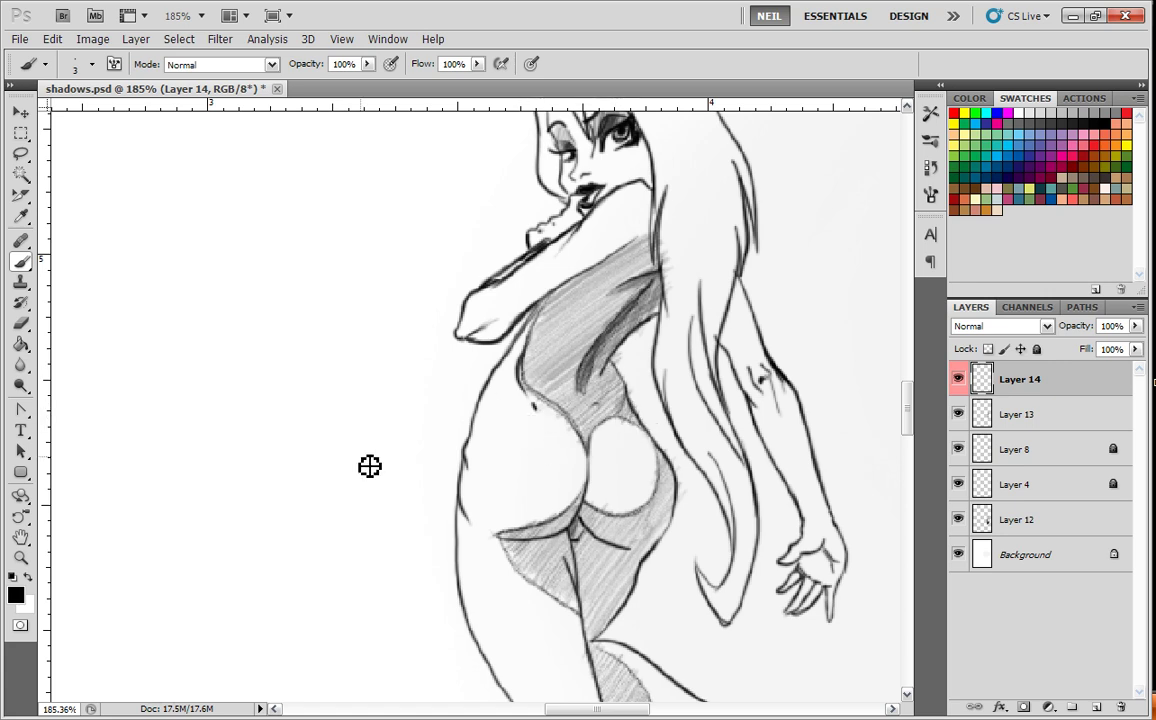
scroll(330, 420, "down", 3)
left_click_drag(637, 422, 611, 310)
mouse_move(630, 458)
left_mouse_down()
mouse_move(604, 385)
mouse_move(619, 475)
mouse_move(602, 431)
mouse_move(559, 440)
left_mouse_up()
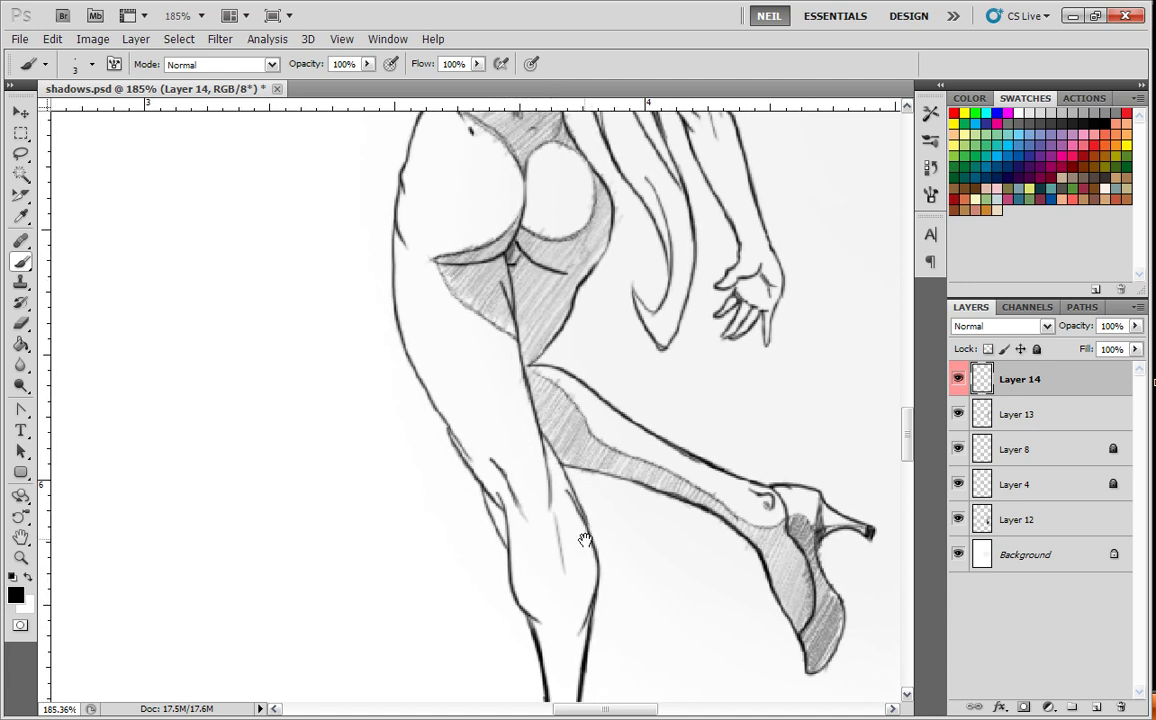
left_click_drag(586, 539, 575, 525)
left_click_drag(614, 377, 564, 489)
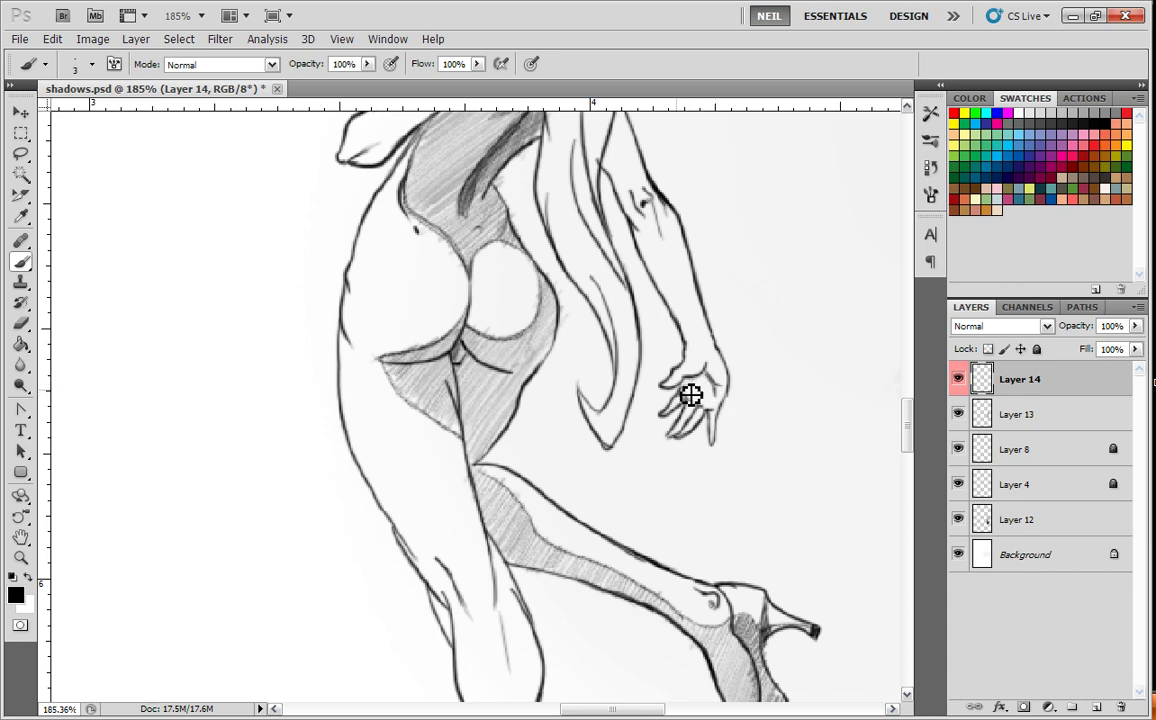
mouse_move(711, 385)
left_mouse_down()
mouse_move(697, 405)
mouse_move(720, 392)
mouse_move(707, 413)
mouse_move(724, 413)
left_mouse_up()
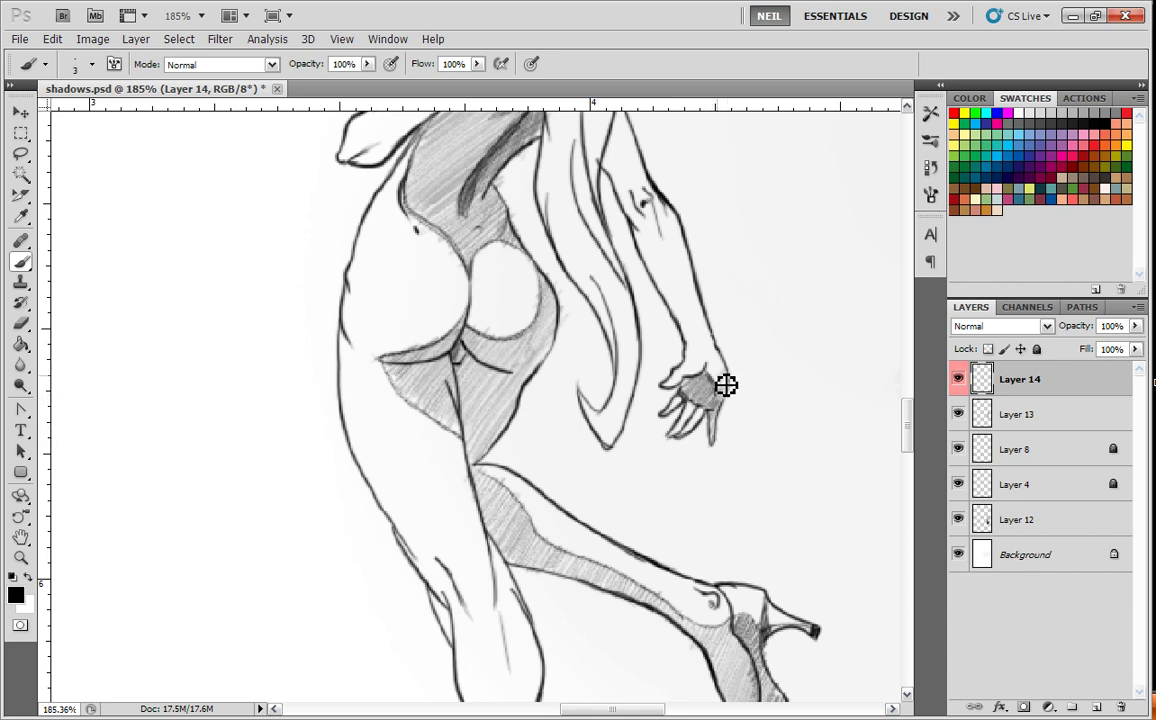
mouse_move(725, 358)
left_mouse_down()
mouse_move(728, 400)
mouse_move(713, 375)
mouse_move(704, 382)
mouse_move(714, 371)
mouse_move(667, 399)
left_mouse_up()
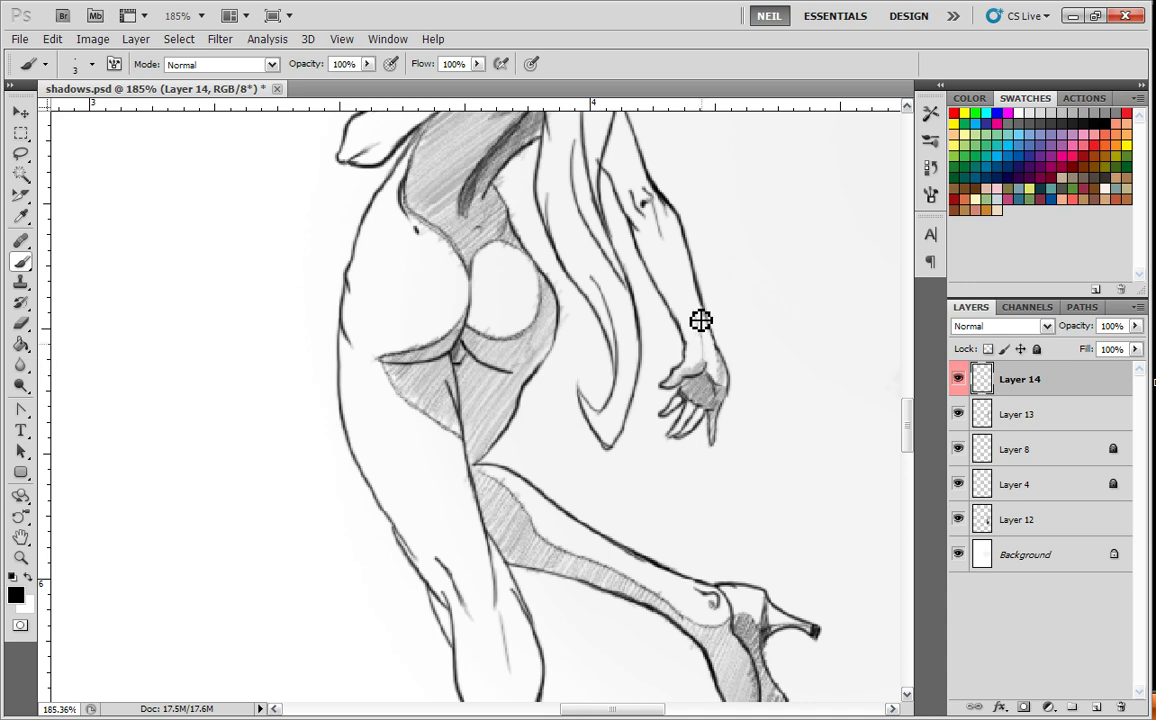
Outline the shadow edge along the lowered arm and hatch it from the upper arm past the elbow to the wrist.
left_click_drag(691, 112, 628, 312)
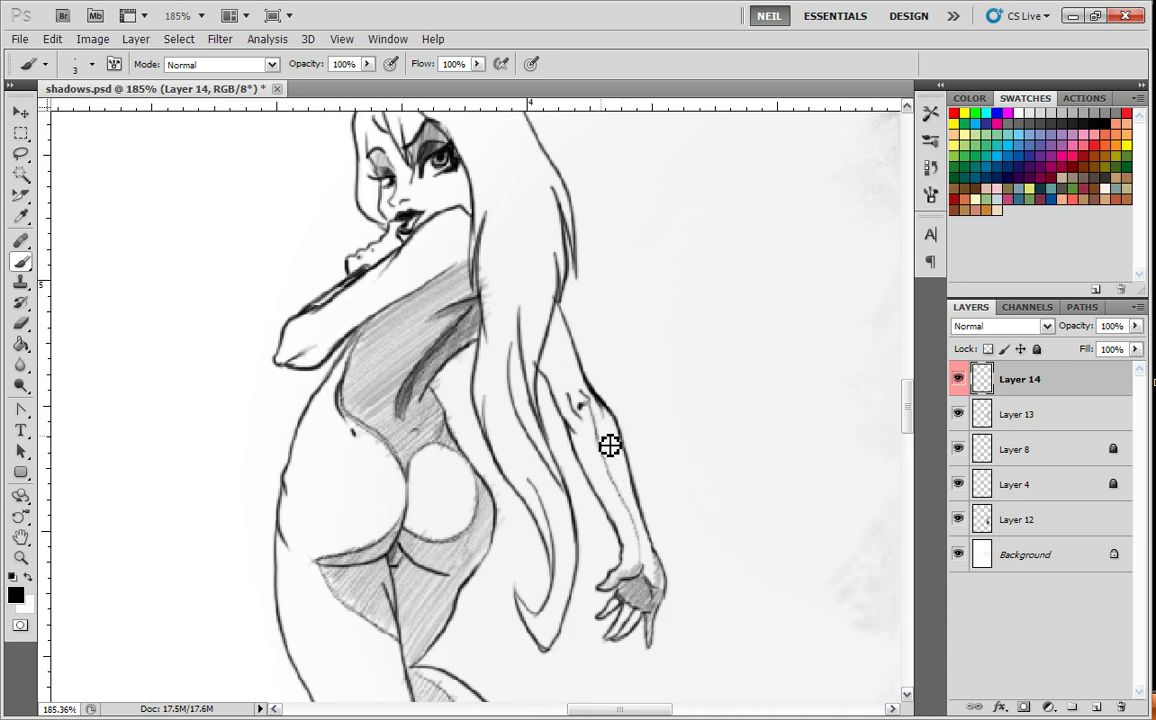
left_click_drag(601, 472, 604, 426)
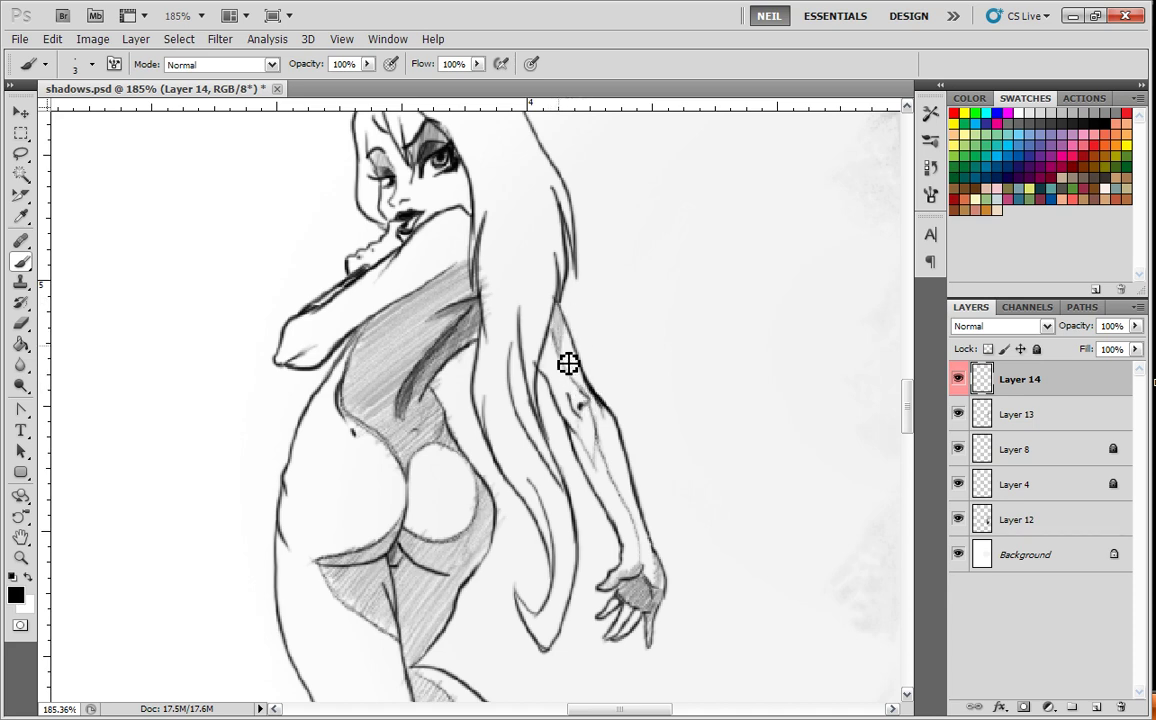
mouse_move(583, 347)
left_mouse_down()
mouse_move(590, 385)
mouse_move(568, 365)
mouse_move(562, 391)
mouse_move(556, 355)
mouse_move(551, 378)
mouse_move(565, 329)
mouse_move(564, 370)
mouse_move(573, 357)
mouse_move(577, 376)
mouse_move(586, 369)
mouse_move(605, 446)
mouse_move(608, 429)
mouse_move(599, 490)
mouse_move(582, 442)
mouse_move(612, 513)
left_mouse_up()
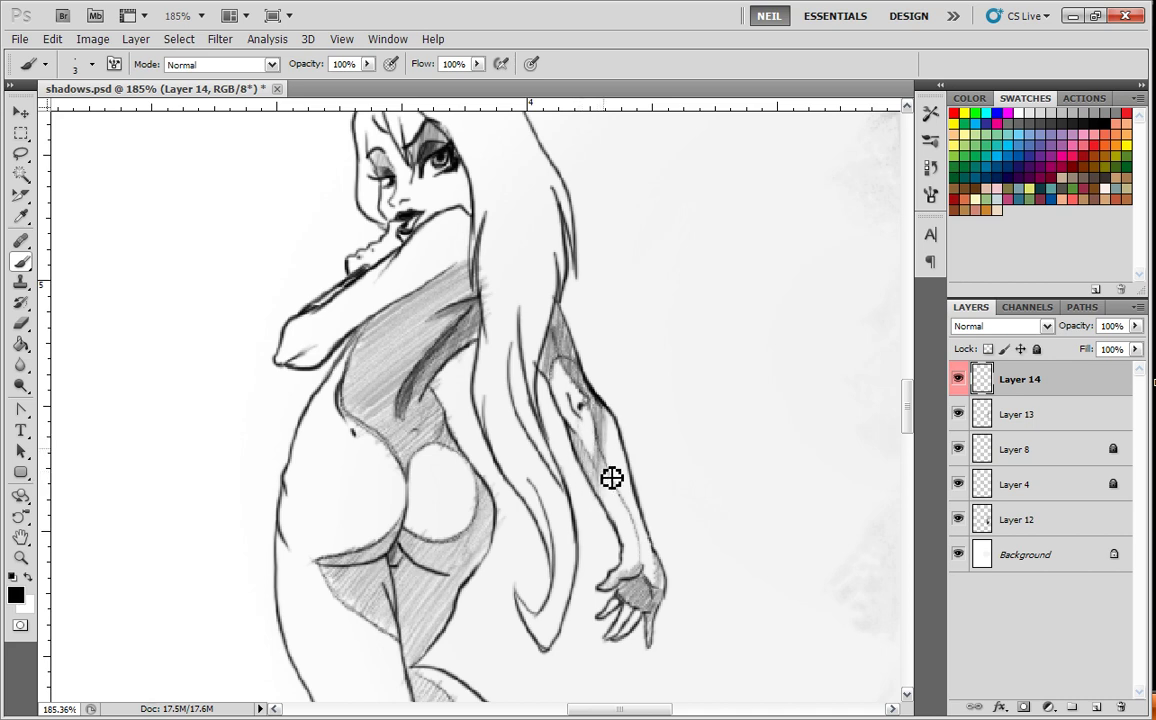
mouse_move(613, 469)
left_mouse_down()
mouse_move(616, 431)
mouse_move(655, 591)
mouse_move(690, 371)
mouse_move(682, 437)
left_mouse_up()
Hatch the shadows on the long hair, from the curled tip up through the inner and outer strands.
scroll(661, 472, "down", 2)
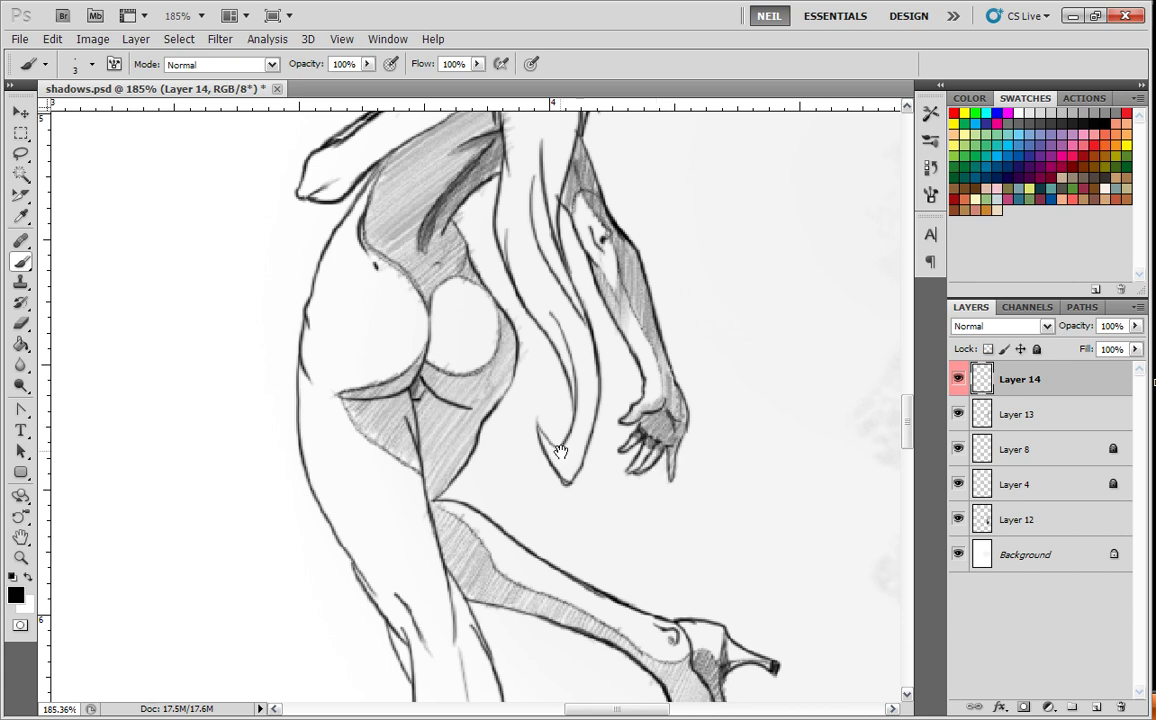
left_click_drag(551, 455, 567, 581)
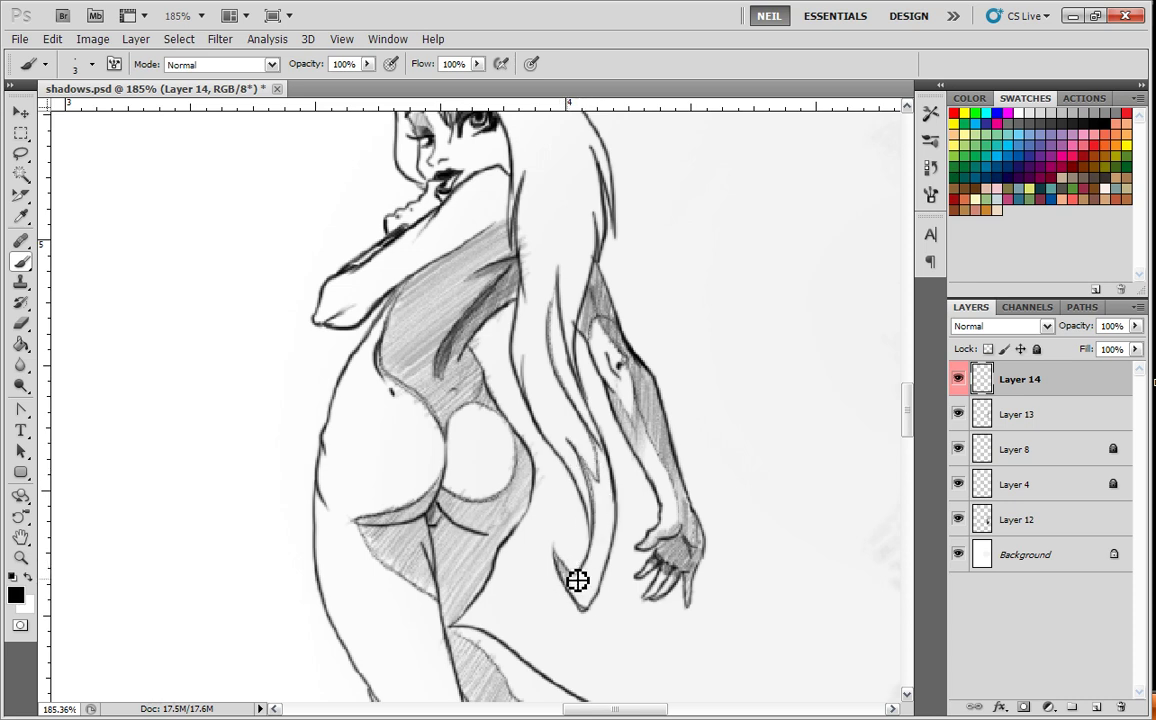
mouse_move(588, 592)
left_mouse_down()
mouse_move(605, 516)
mouse_move(605, 593)
mouse_move(609, 506)
left_mouse_up()
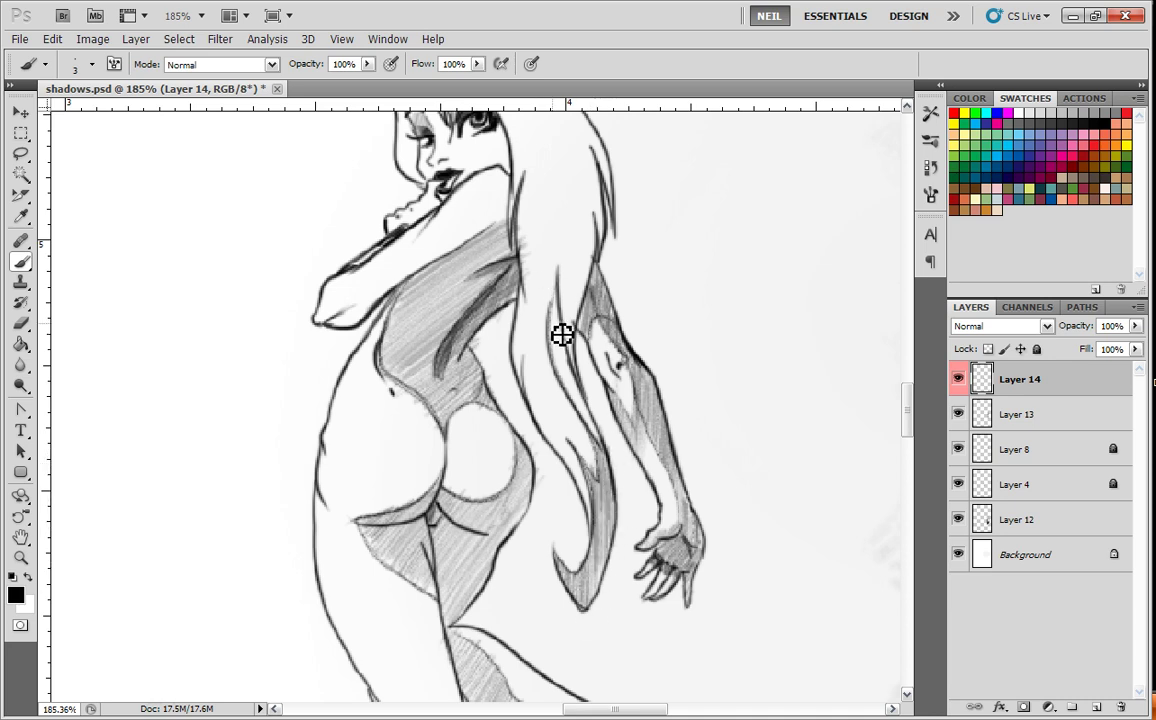
mouse_move(565, 333)
left_mouse_down()
mouse_move(570, 396)
mouse_move(577, 362)
mouse_move(590, 430)
mouse_move(589, 392)
left_mouse_up()
mouse_move(568, 284)
left_mouse_down()
mouse_move(567, 390)
mouse_move(580, 427)
mouse_move(607, 312)
mouse_move(598, 420)
mouse_move(592, 317)
mouse_move(611, 380)
mouse_move(602, 346)
mouse_move(601, 404)
mouse_move(596, 169)
left_mouse_up()
Hatch the shadows between the fringe strands and down the far side of the face.
scroll(604, 340, "up", 3)
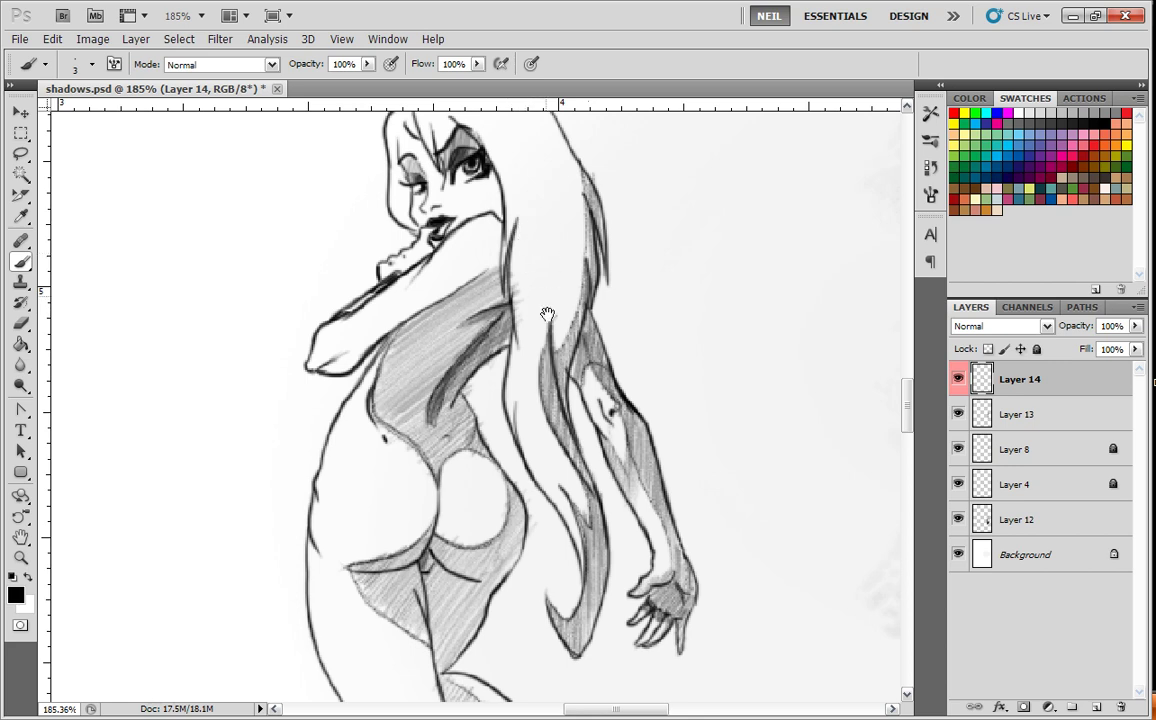
left_click_drag(549, 355, 554, 540)
mouse_move(407, 362)
left_mouse_down()
mouse_move(408, 421)
mouse_move(405, 350)
mouse_move(415, 403)
left_mouse_up()
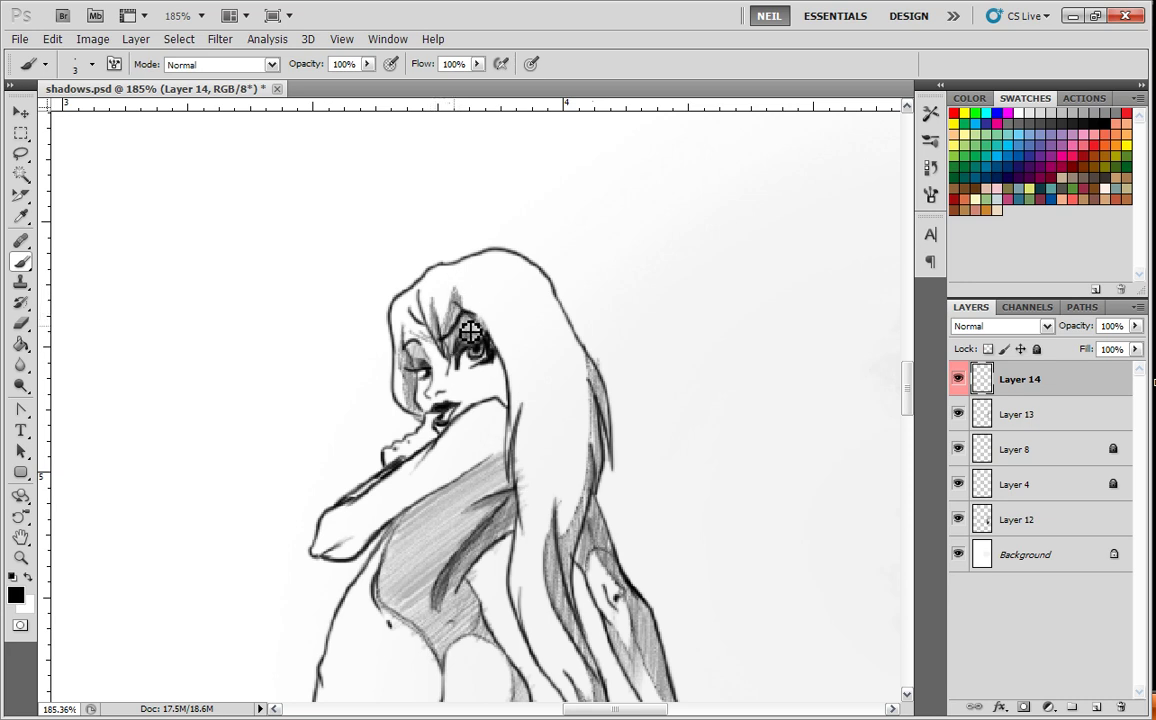
Outline the hair shadow with a curved edge below the crown and another edge above the lower strands.
left_click_drag(584, 414, 578, 307)
mouse_move(540, 168)
left_mouse_down()
mouse_move(524, 378)
mouse_move(568, 367)
mouse_move(563, 448)
left_mouse_up()
key("ctrl+z")
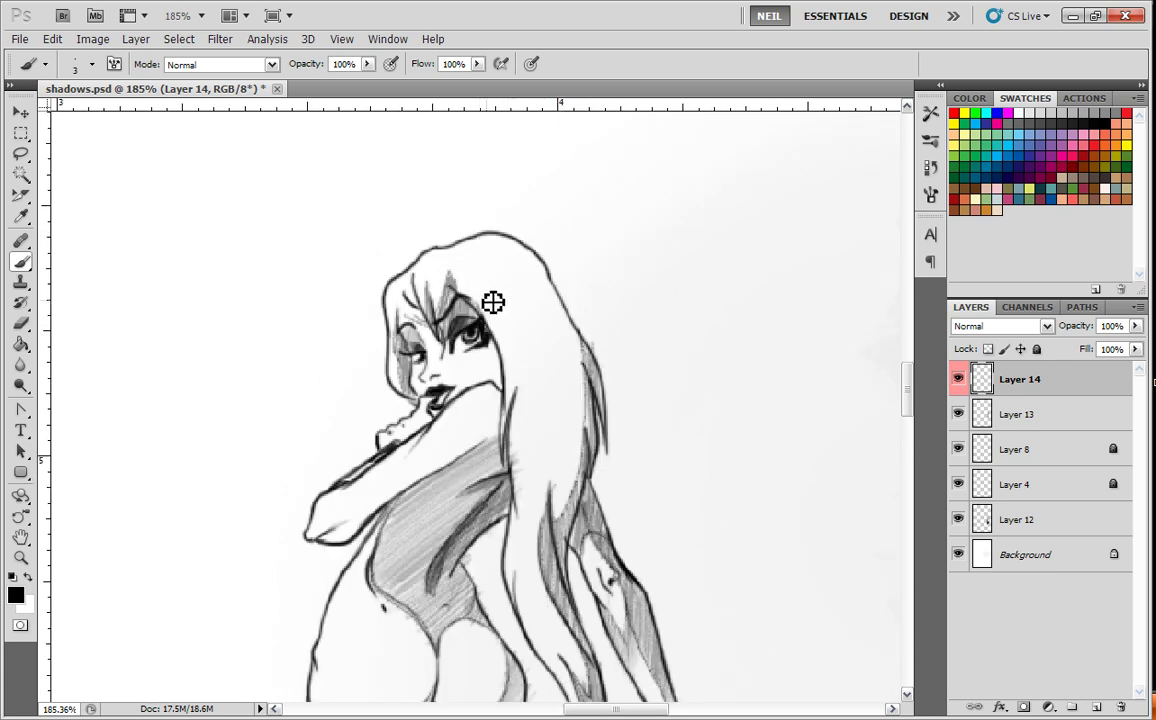
mouse_move(487, 329)
left_mouse_down()
mouse_move(520, 357)
mouse_move(553, 327)
mouse_move(550, 264)
left_mouse_up()
left_click_drag(537, 373, 537, 297)
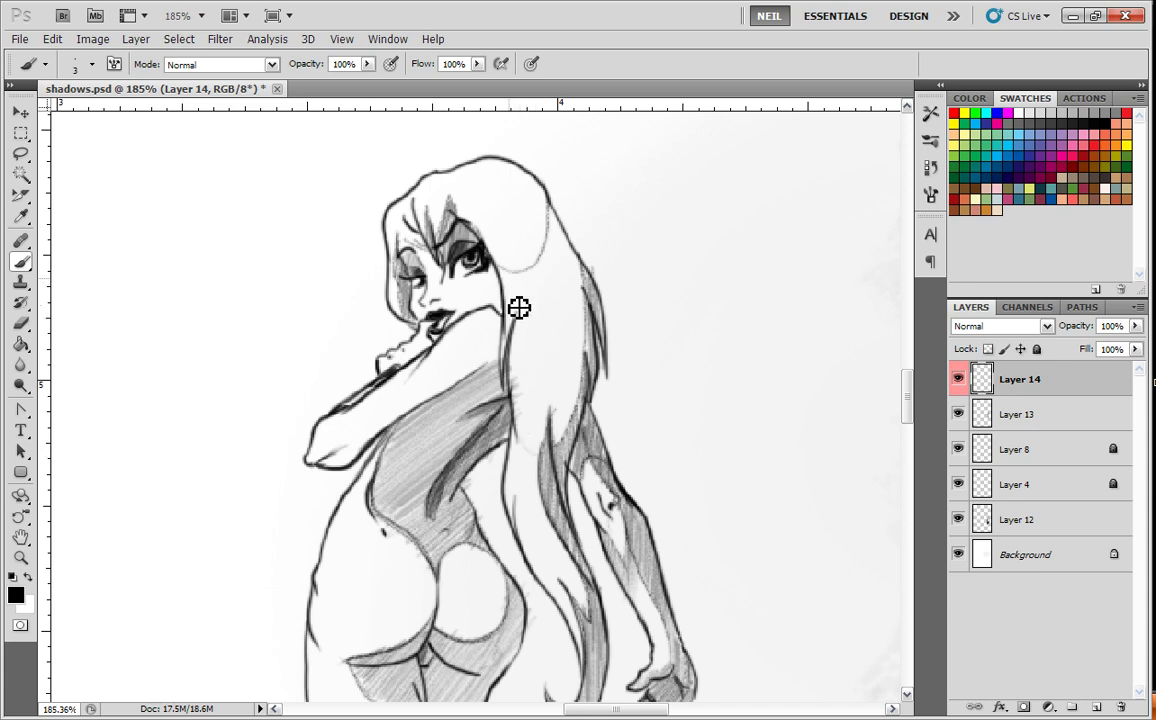
Fill the outlined hair shadow with vertical hatching and shade the cheek beside the hair.
mouse_move(518, 276)
left_mouse_down()
mouse_move(524, 353)
mouse_move(537, 328)
mouse_move(524, 400)
mouse_move(542, 439)
mouse_move(563, 232)
mouse_move(565, 392)
mouse_move(580, 276)
mouse_move(583, 289)
mouse_move(547, 369)
mouse_move(535, 452)
mouse_move(544, 338)
mouse_move(555, 428)
mouse_move(570, 403)
mouse_move(584, 418)
mouse_move(588, 348)
left_mouse_up()
mouse_move(542, 429)
left_mouse_down()
mouse_move(537, 444)
mouse_move(654, 416)
left_mouse_up()
mouse_move(611, 307)
left_mouse_down()
mouse_move(600, 268)
mouse_move(592, 296)
mouse_move(601, 261)
mouse_move(608, 302)
left_mouse_up()
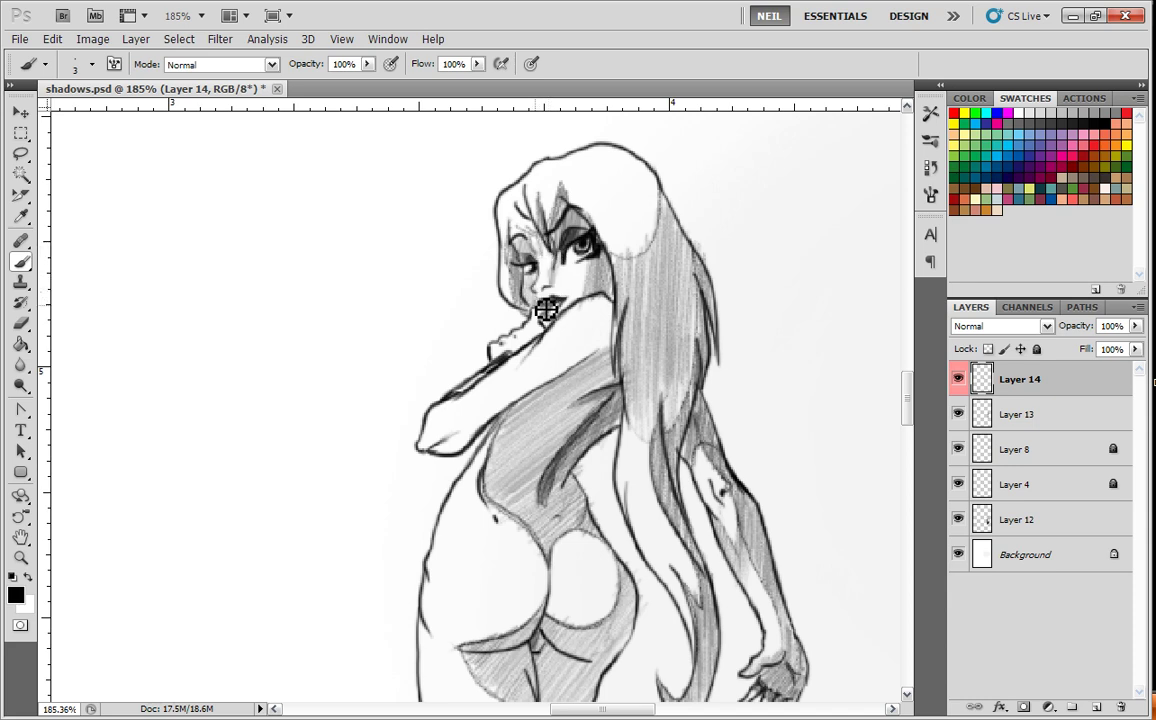
mouse_move(581, 315)
left_mouse_down()
mouse_move(601, 242)
mouse_move(566, 312)
left_mouse_up()
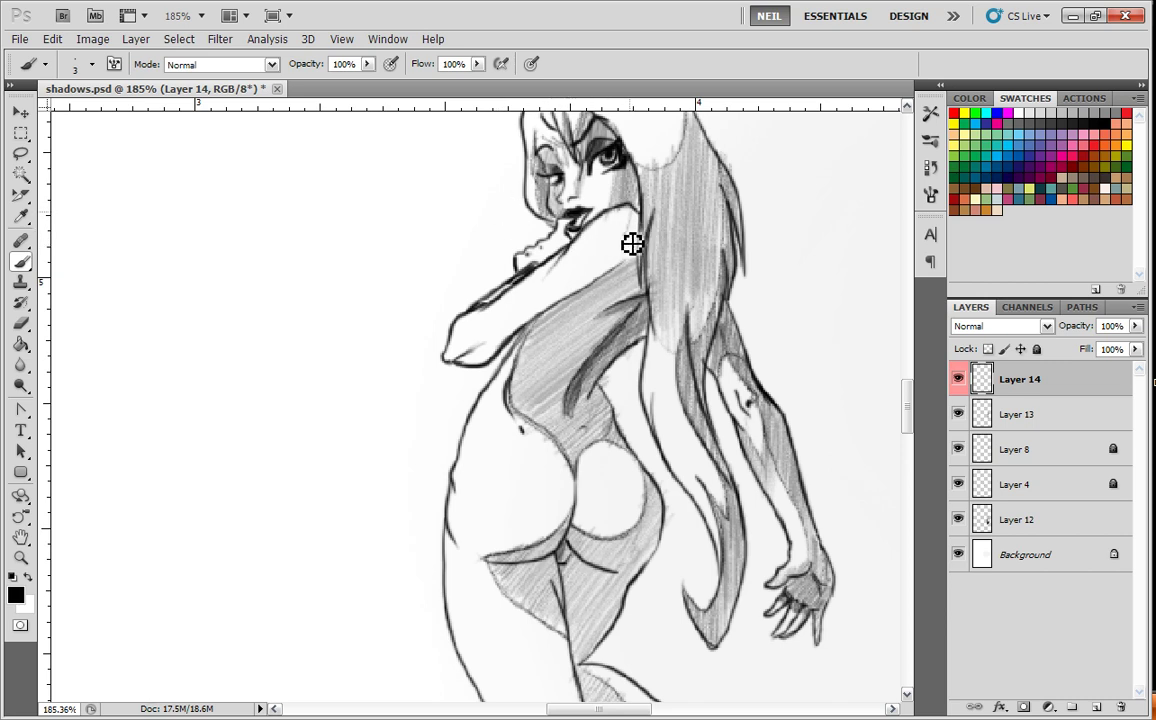
Try to outline rounded shadow edges across the shoulder and along the raised arm.
mouse_move(636, 210)
left_mouse_down()
mouse_move(595, 248)
mouse_move(590, 272)
left_mouse_up()
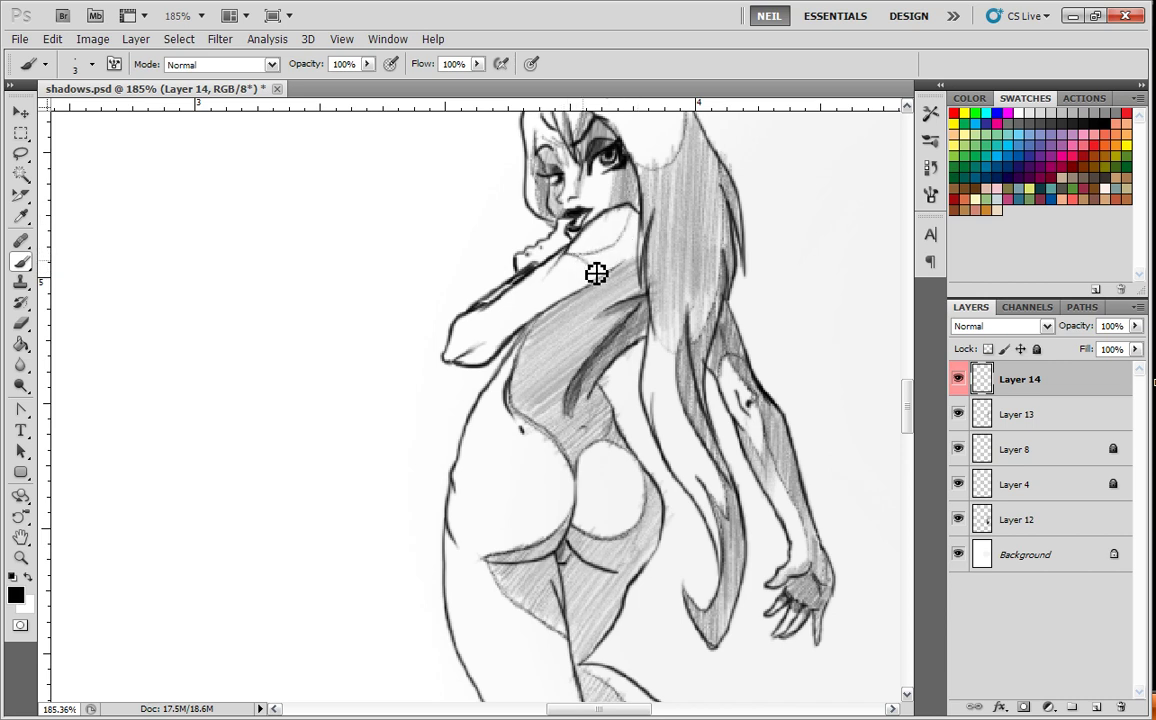
left_click_drag(628, 247, 576, 263)
left_click_drag(502, 378, 516, 406)
left_click_drag(593, 269, 500, 346)
mouse_move(643, 224)
left_mouse_down()
mouse_move(603, 256)
mouse_move(570, 261)
mouse_move(601, 275)
left_mouse_up()
key("ctrl+z")
key("ctrl+alt+z")
key("ctrl+alt+z")
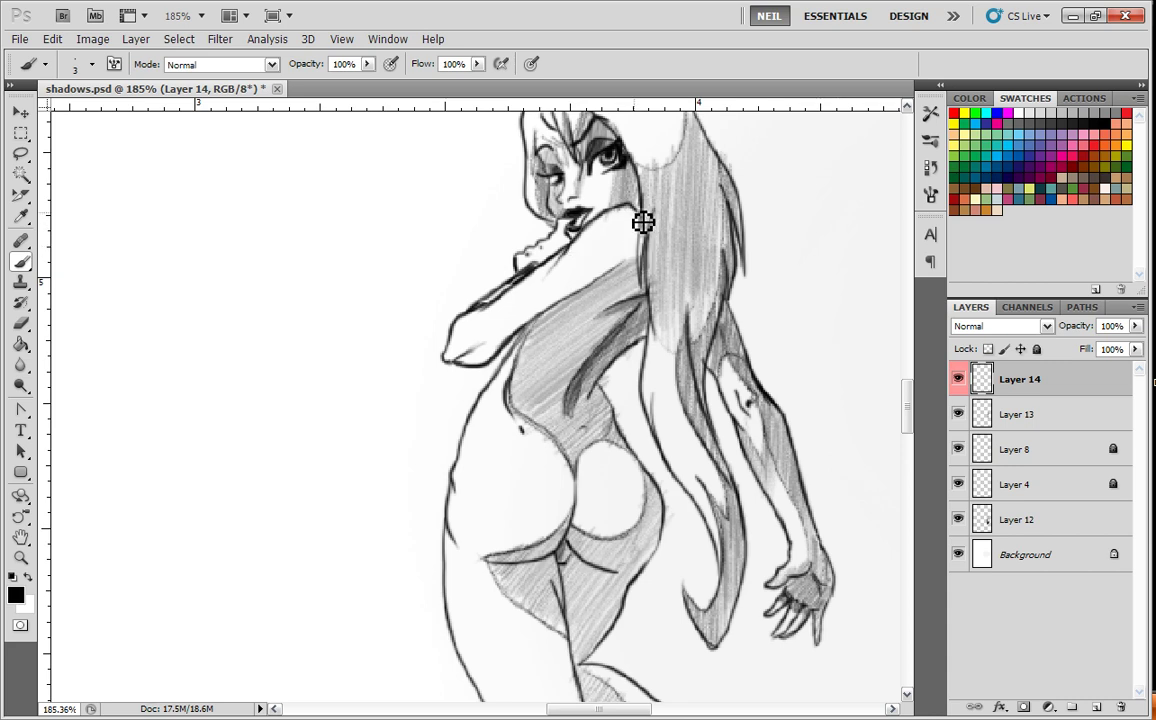
mouse_move(637, 226)
left_mouse_down()
mouse_move(571, 260)
mouse_move(609, 279)
mouse_move(607, 316)
mouse_move(645, 224)
mouse_move(592, 238)
mouse_move(577, 283)
left_mouse_up()
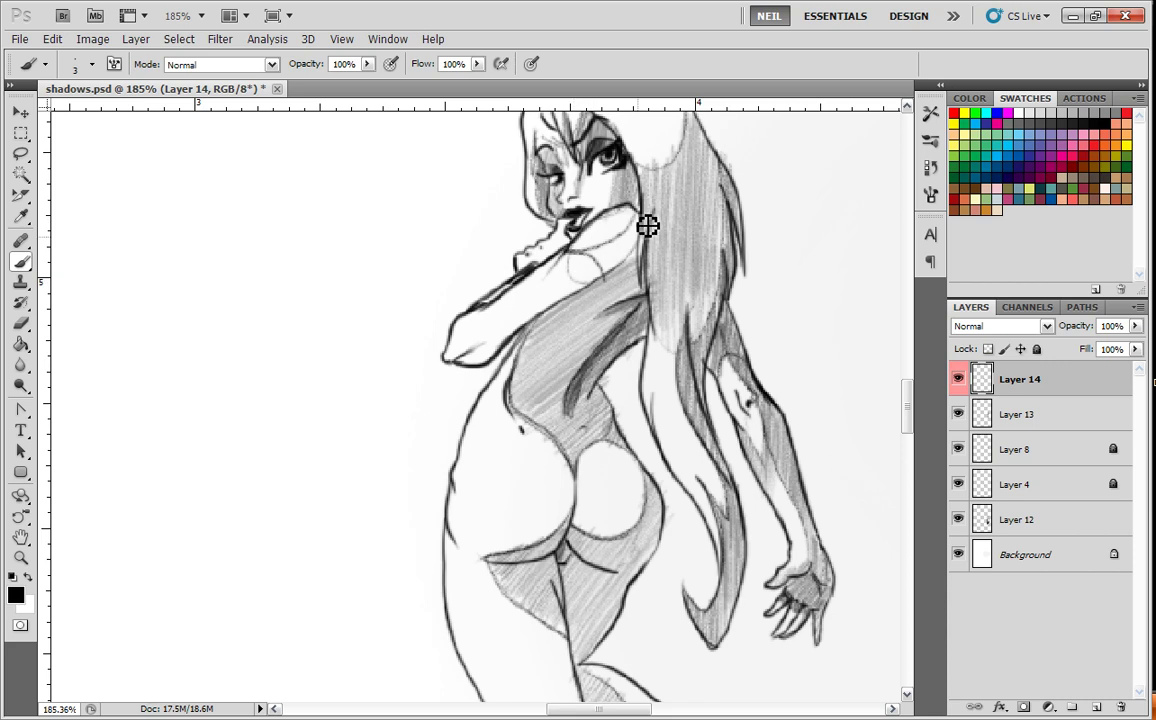
left_click_drag(532, 351, 581, 330)
key("ctrl+alt+z")
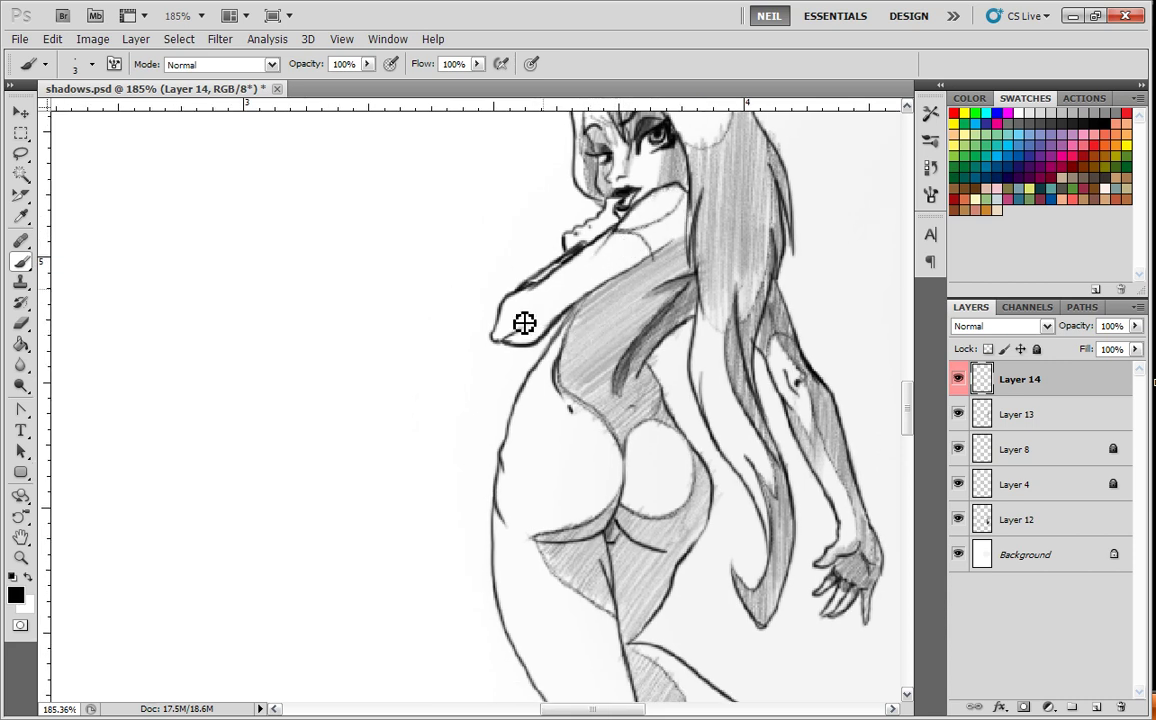
left_click_drag(638, 259, 553, 316)
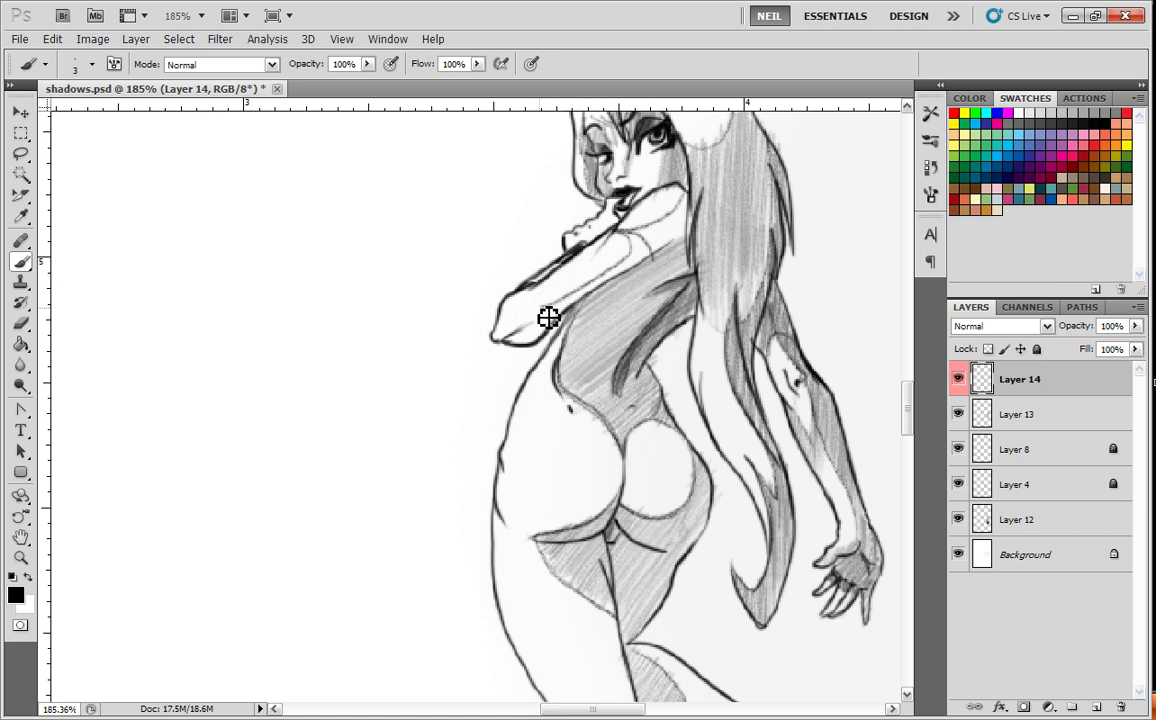
key("ctrl+z")
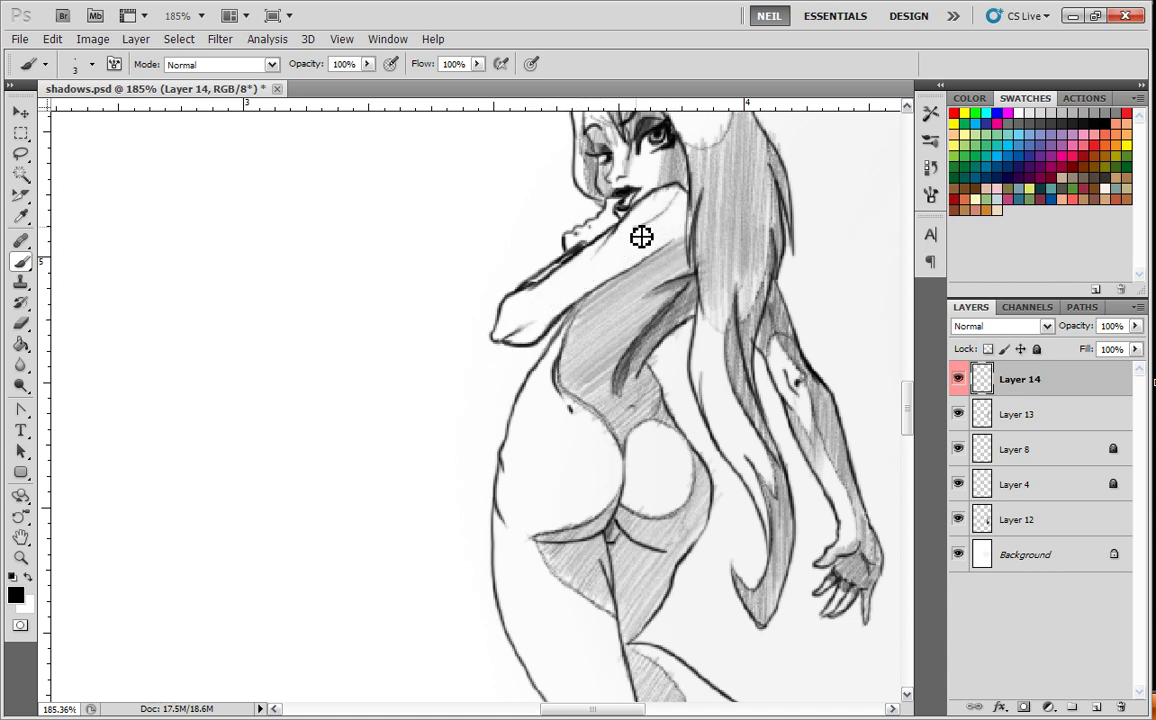
Hatch the shadow across the shoulder and the underside of the raised arm to the elbow, including the forearm and hand.
mouse_move(631, 238)
left_mouse_down()
mouse_move(545, 328)
mouse_move(544, 318)
mouse_move(524, 343)
mouse_move(668, 258)
left_mouse_up()
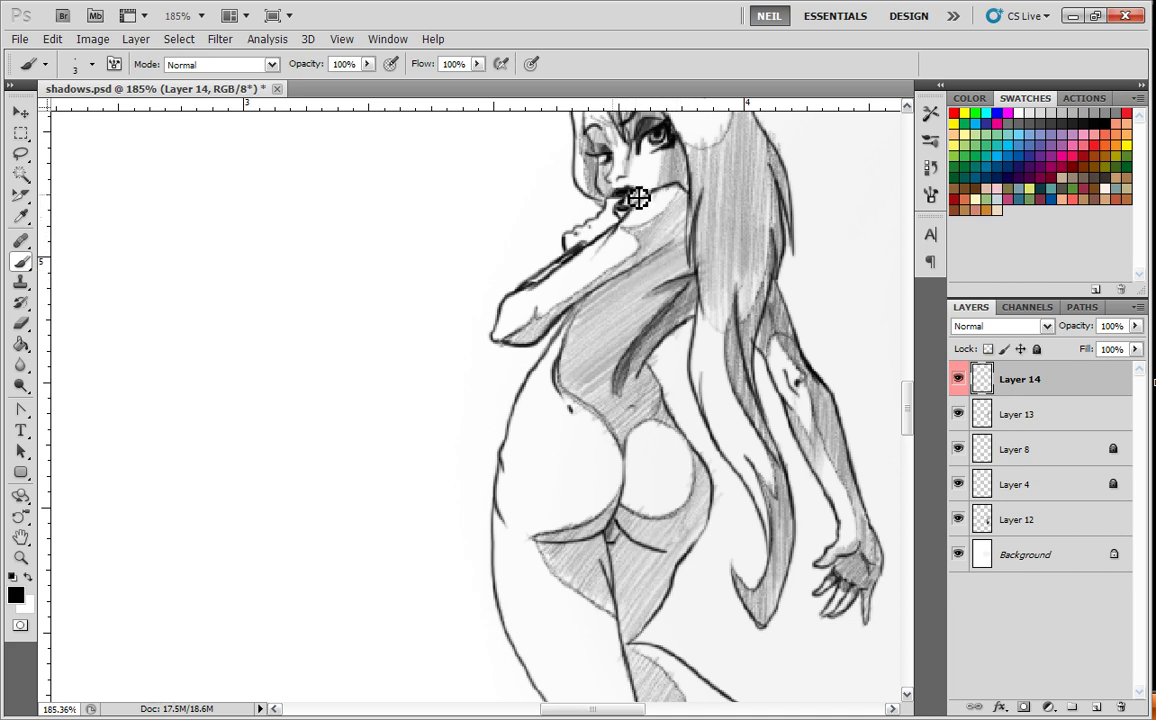
mouse_move(617, 232)
left_mouse_down()
mouse_move(574, 264)
mouse_move(610, 227)
mouse_move(568, 251)
mouse_move(611, 227)
left_mouse_up()
key("space")
mouse_move(587, 302)
left_mouse_down()
mouse_move(642, 207)
mouse_move(585, 293)
left_mouse_up()
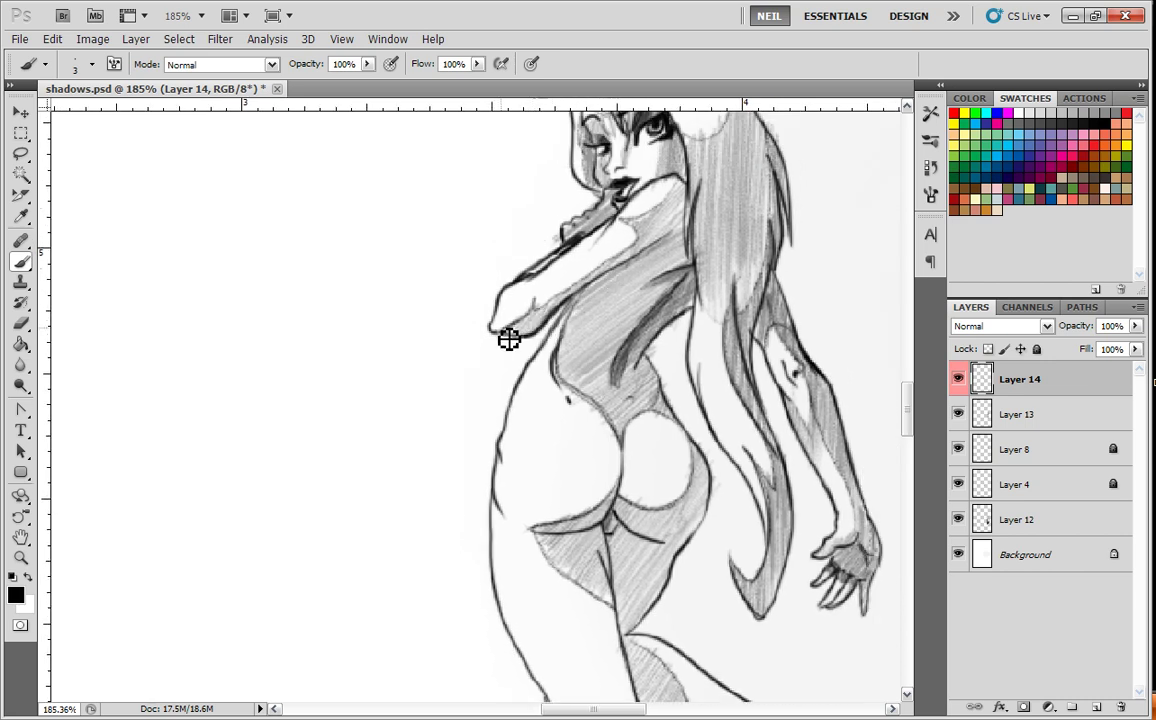
left_click_drag(505, 325, 505, 324)
Try to extend the thigh shadow of the standing leg with a long outline and hatching toward the knee.
left_click_drag(548, 393, 543, 300)
left_click_drag(588, 437, 540, 272)
scroll(684, 431, "down", 2)
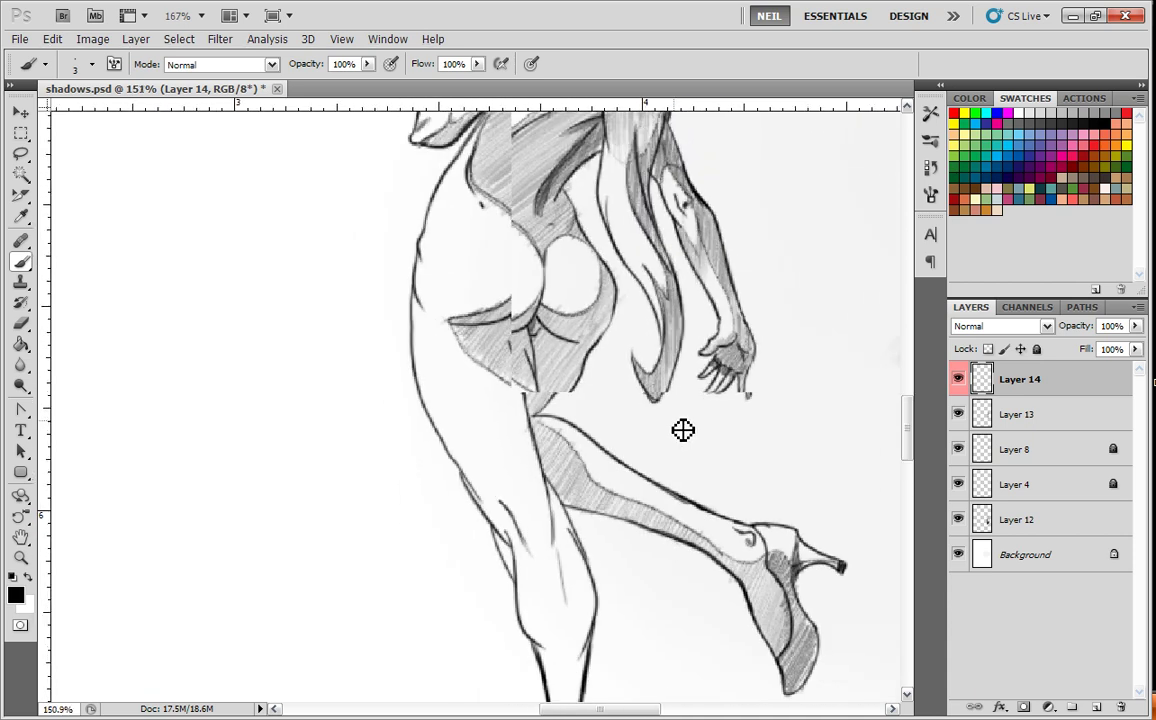
left_click_drag(663, 506, 641, 388)
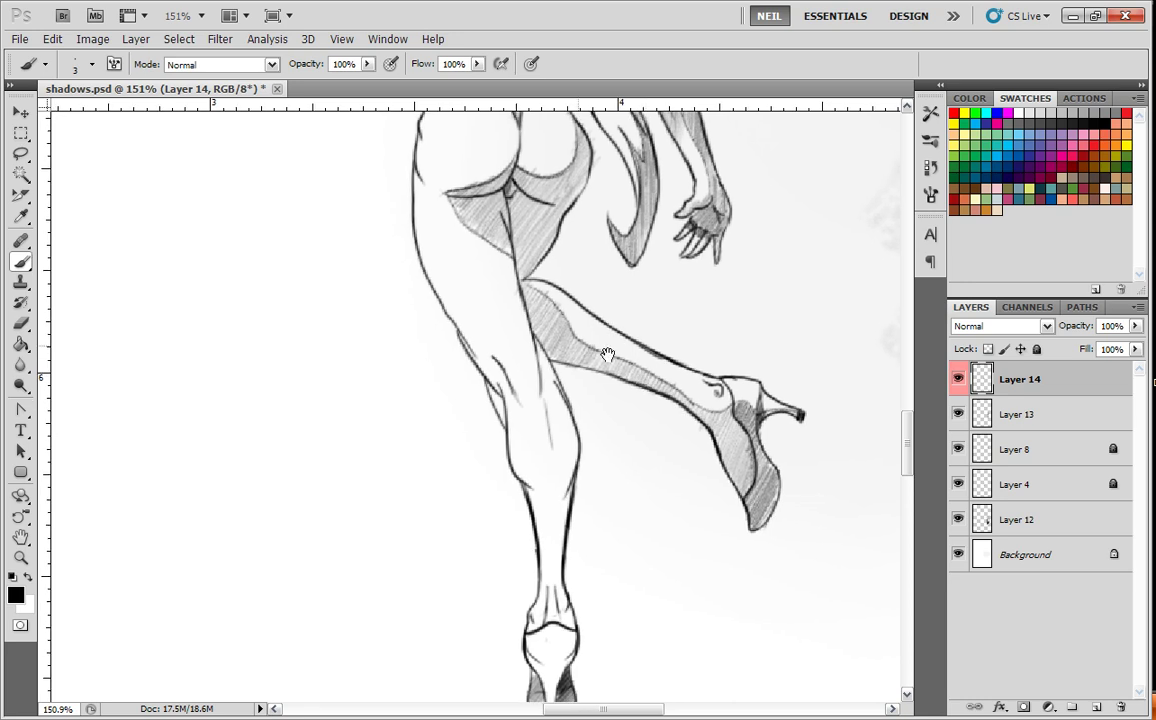
left_click_drag(507, 218, 550, 440)
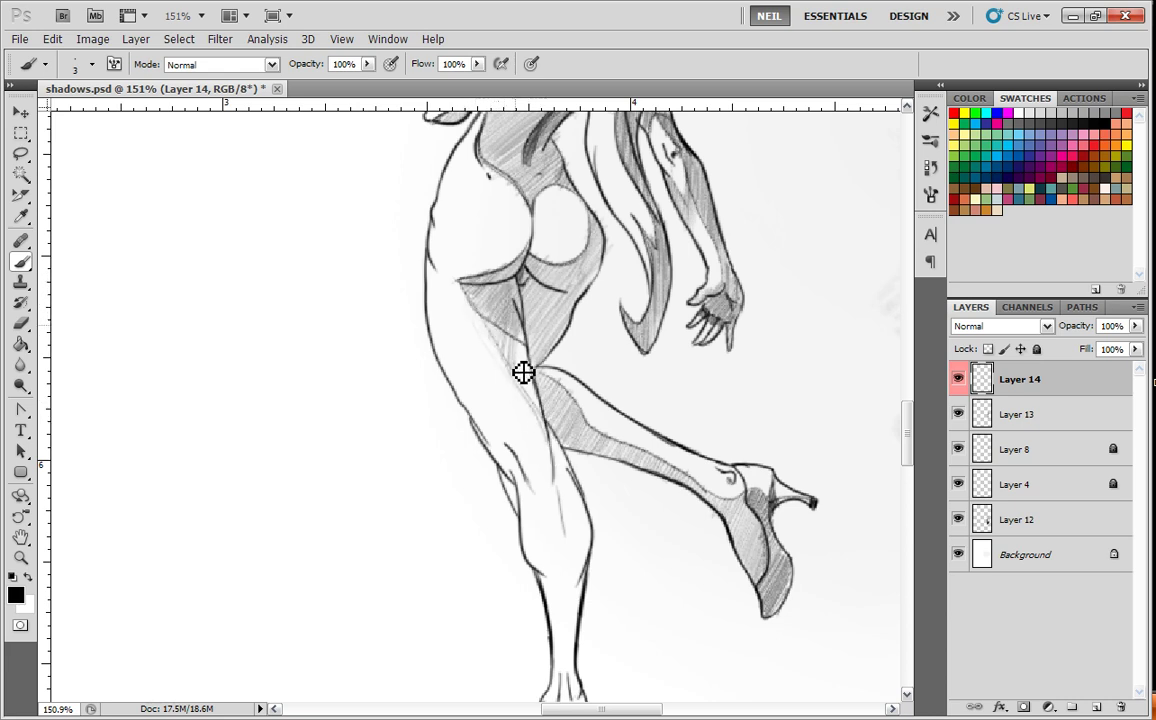
left_click_drag(490, 326, 541, 418)
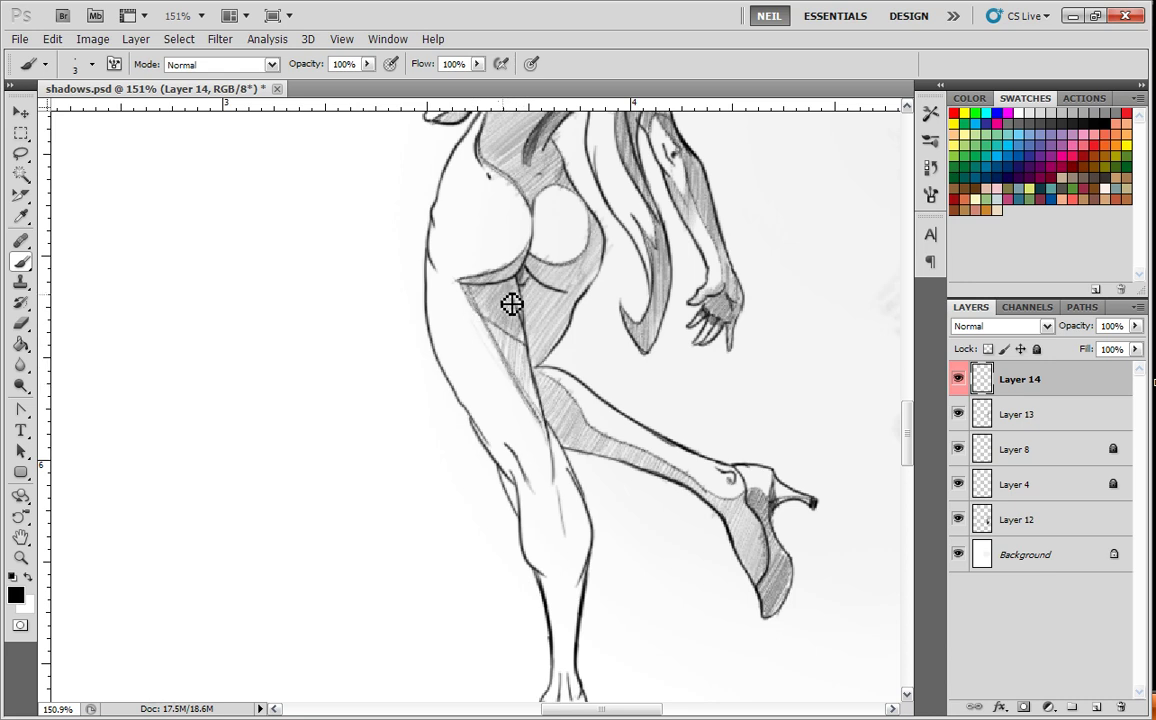
key("ctrl+alt+z")
key("ctrl+alt+z")
key("ctrl+alt+z")
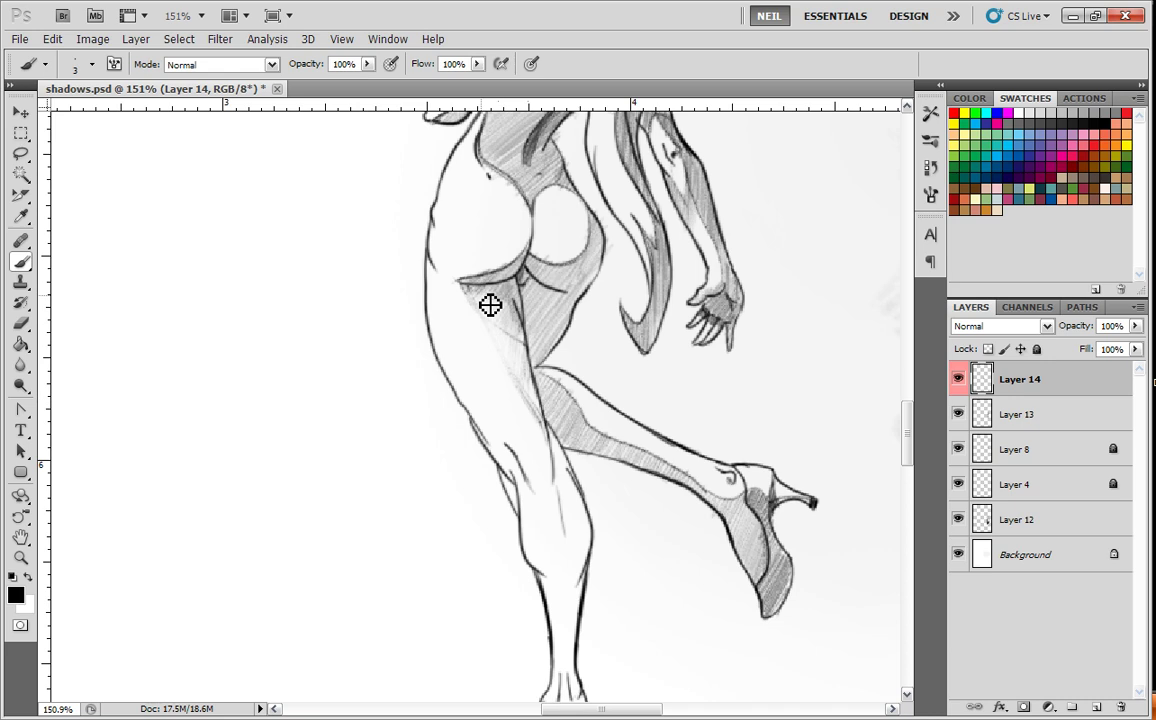
Outline and hatch the standing leg's shadow from below the buttock along the inner thigh to a point behind the knee.
left_click_drag(467, 287, 532, 414)
mouse_move(486, 290)
left_mouse_down()
mouse_move(492, 322)
mouse_move(510, 291)
mouse_move(498, 351)
mouse_move(524, 301)
mouse_move(514, 378)
mouse_move(527, 326)
mouse_move(523, 381)
mouse_move(545, 334)
mouse_move(550, 408)
mouse_move(535, 291)
left_mouse_up()
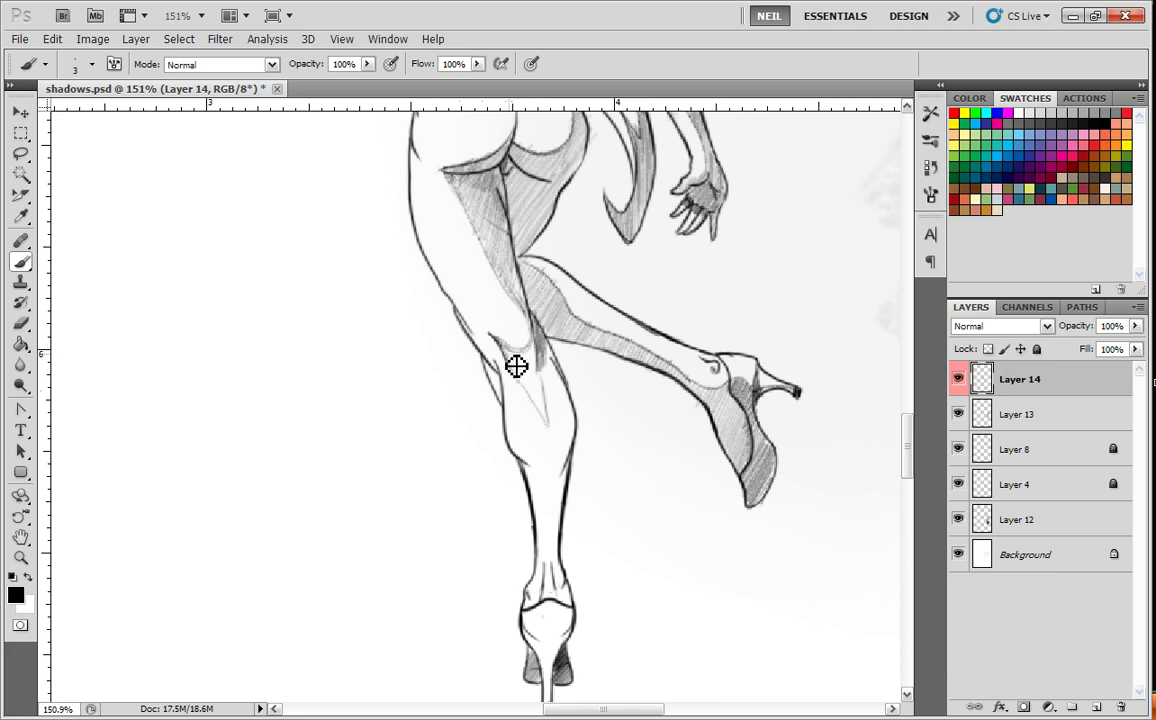
left_click_drag(549, 393, 544, 415)
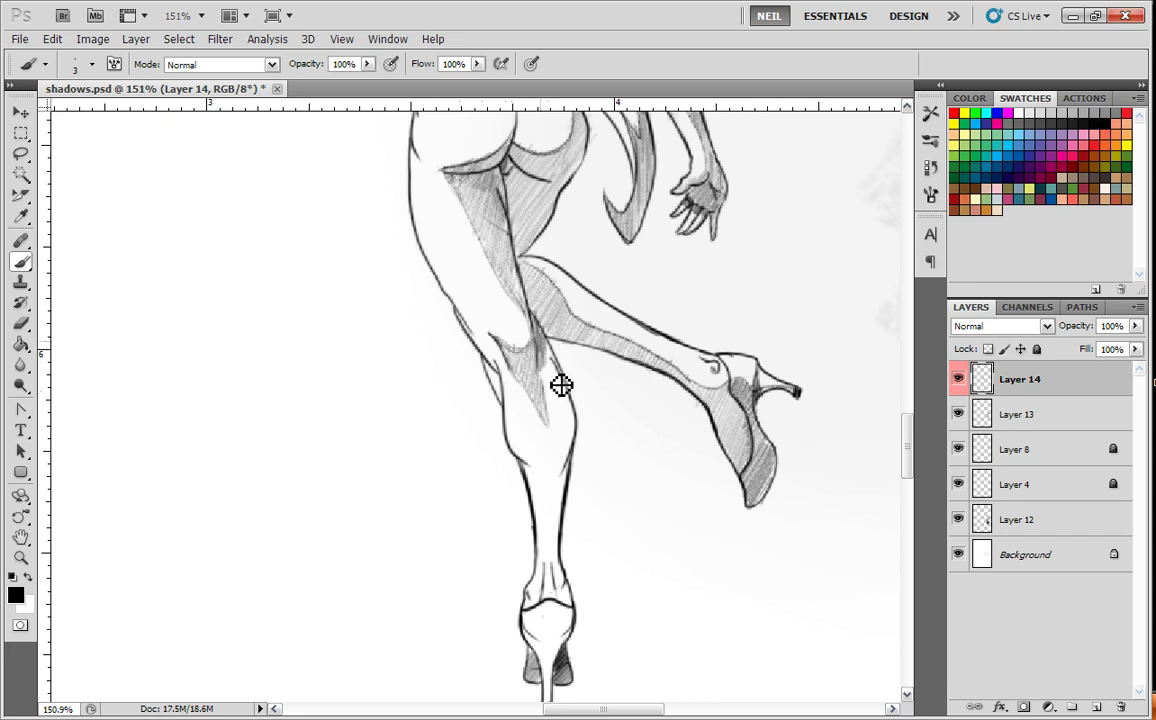
Outline the rounded shadow edges behind the standing leg's knee and hatch the shadow down the calf to the heel.
mouse_move(536, 451)
left_mouse_down()
mouse_move(538, 406)
mouse_move(523, 421)
mouse_move(552, 414)
mouse_move(548, 381)
mouse_move(557, 409)
mouse_move(567, 399)
mouse_move(562, 354)
mouse_move(568, 398)
mouse_move(550, 395)
mouse_move(528, 428)
mouse_move(520, 381)
left_mouse_up()
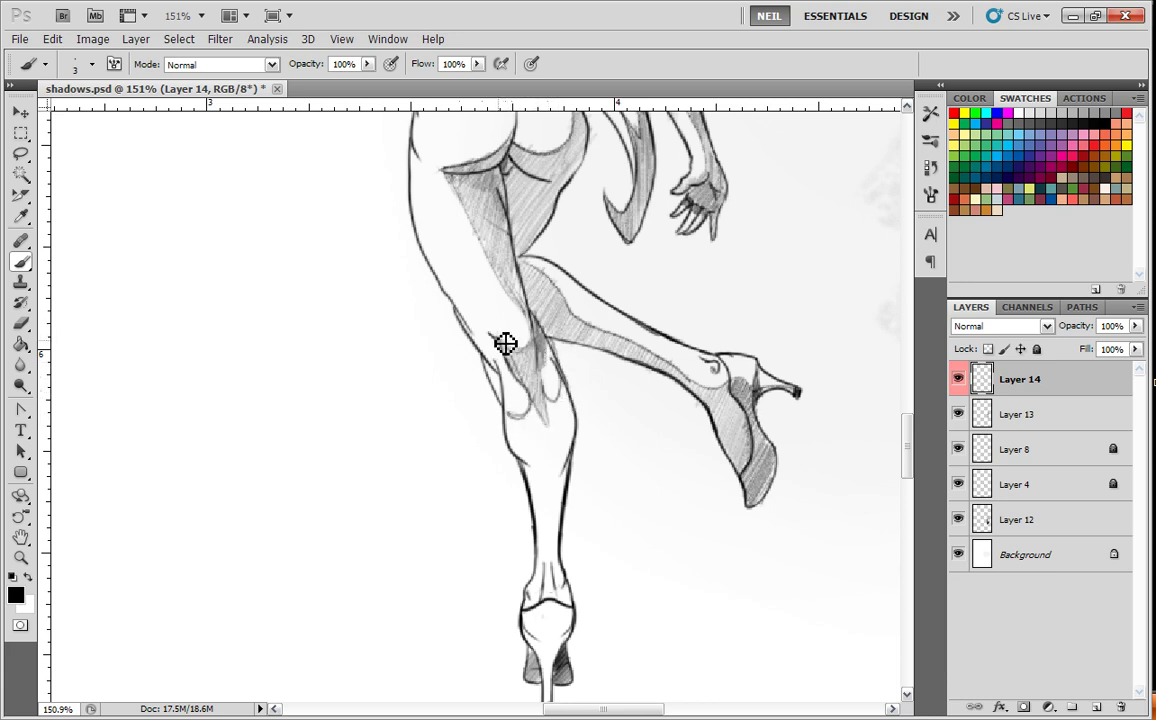
mouse_move(514, 350)
left_mouse_down()
mouse_move(537, 418)
mouse_move(517, 424)
mouse_move(554, 386)
mouse_move(544, 344)
mouse_move(560, 407)
mouse_move(567, 395)
mouse_move(566, 283)
left_mouse_up()
mouse_move(527, 345)
left_mouse_down()
mouse_move(559, 309)
mouse_move(541, 378)
mouse_move(545, 325)
mouse_move(555, 321)
mouse_move(540, 379)
mouse_move(576, 316)
mouse_move(546, 412)
mouse_move(587, 331)
mouse_move(552, 420)
mouse_move(585, 369)
mouse_move(538, 540)
mouse_move(539, 552)
mouse_move(586, 510)
mouse_move(554, 626)
left_mouse_up()
left_click_drag(556, 302, 530, 492)
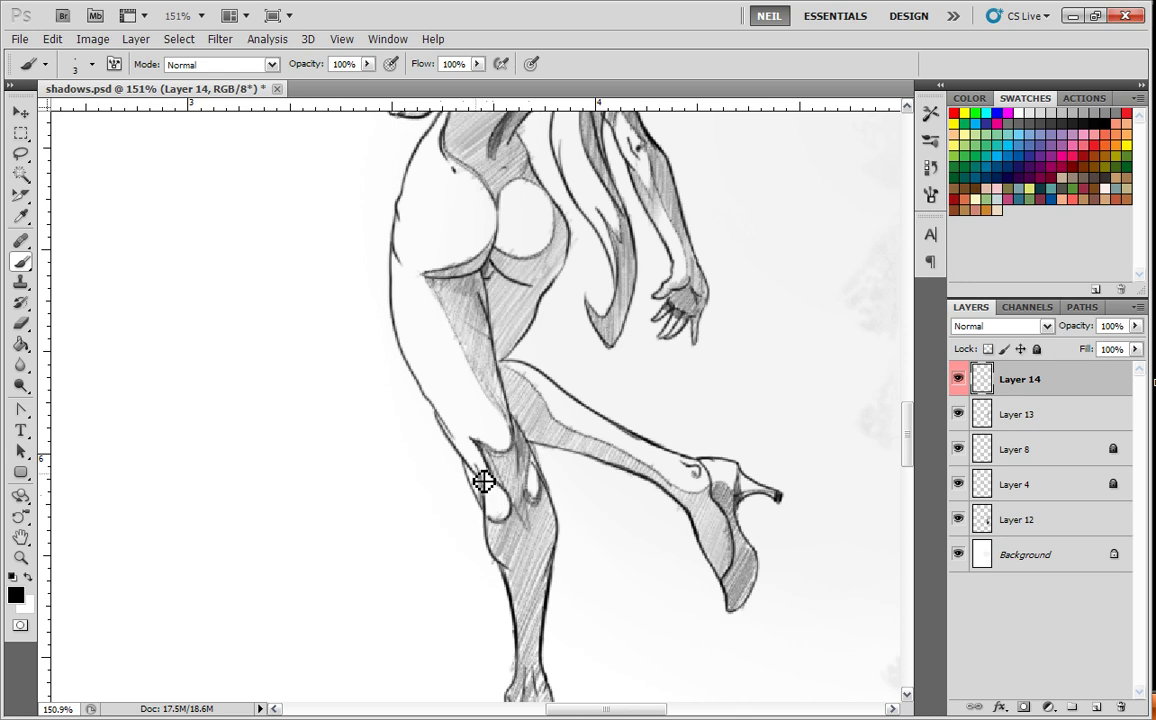
left_click_drag(510, 447, 478, 557)
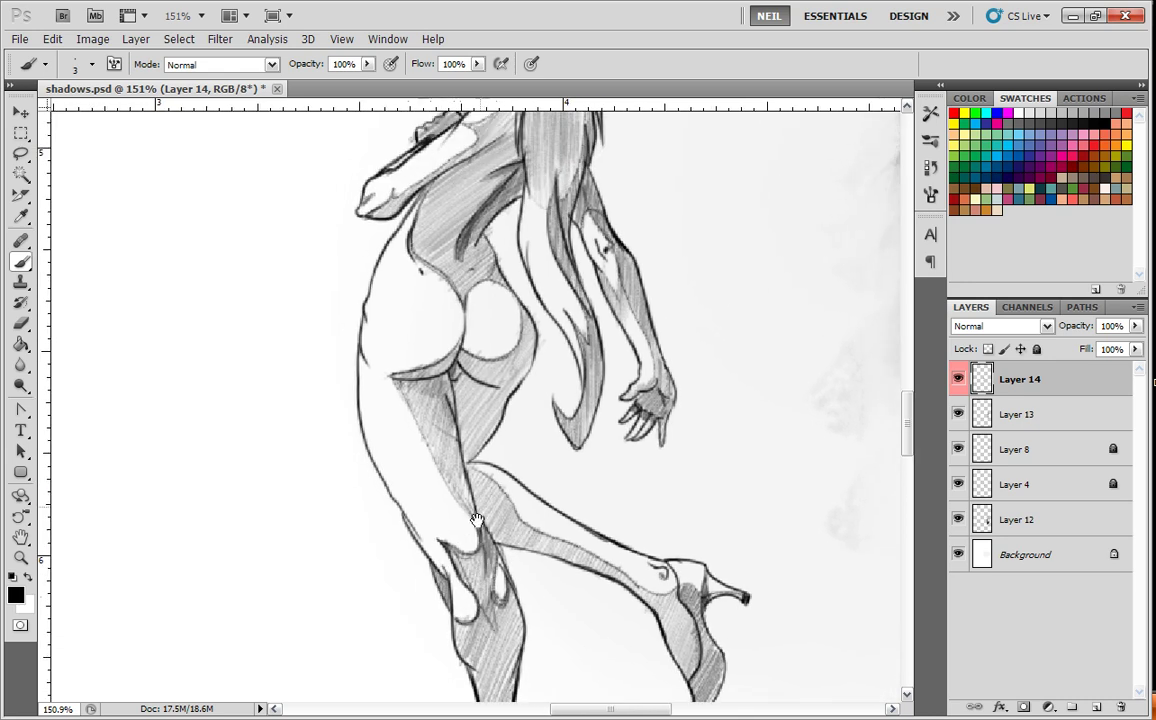
left_click_drag(514, 512, 462, 463)
Add a new layer and outline the buttock and thigh of the standing leg in peach with a 16 px hard brush.
scroll(464, 463, "down", 5)
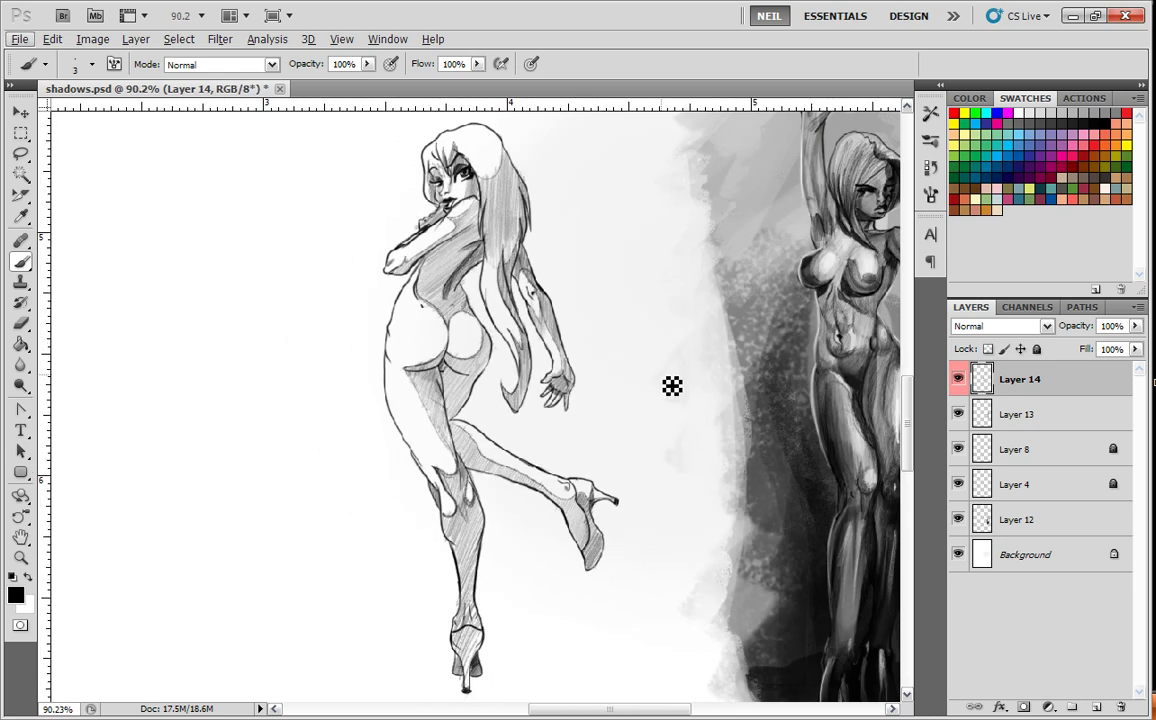
scroll(671, 385, "down", 2)
left_click_drag(805, 392, 587, 401)
left_click_drag(683, 438, 657, 440)
left_click_drag(434, 456, 511, 506)
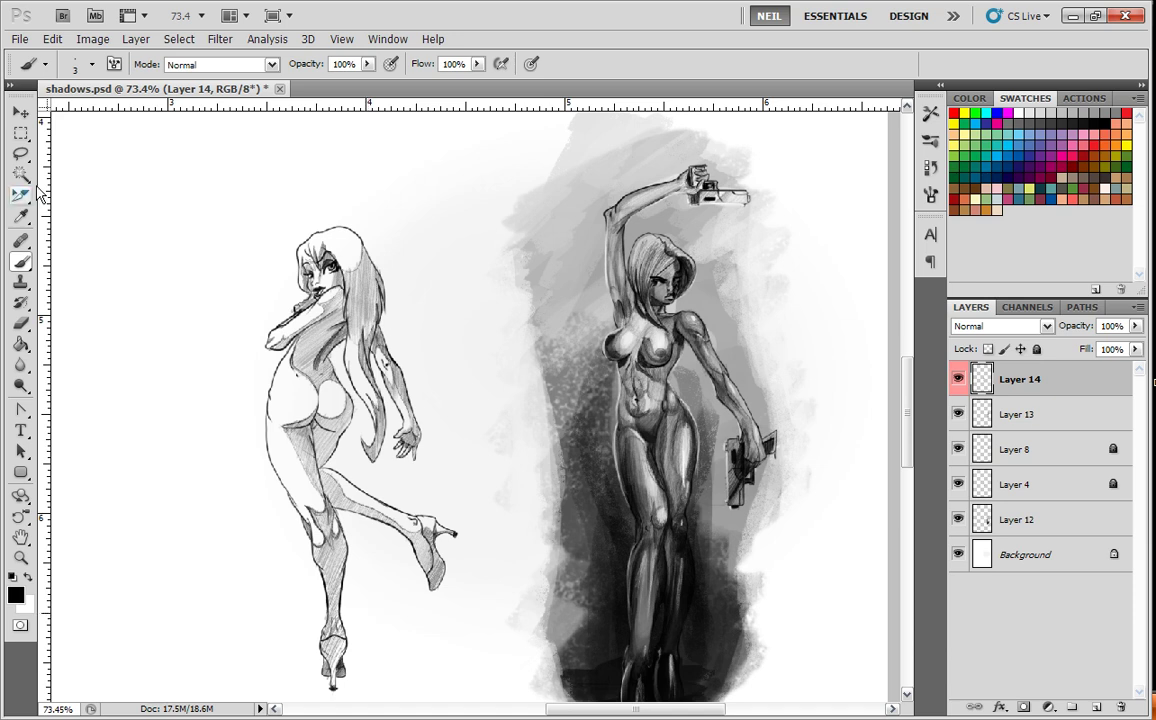
left_click(1098, 706)
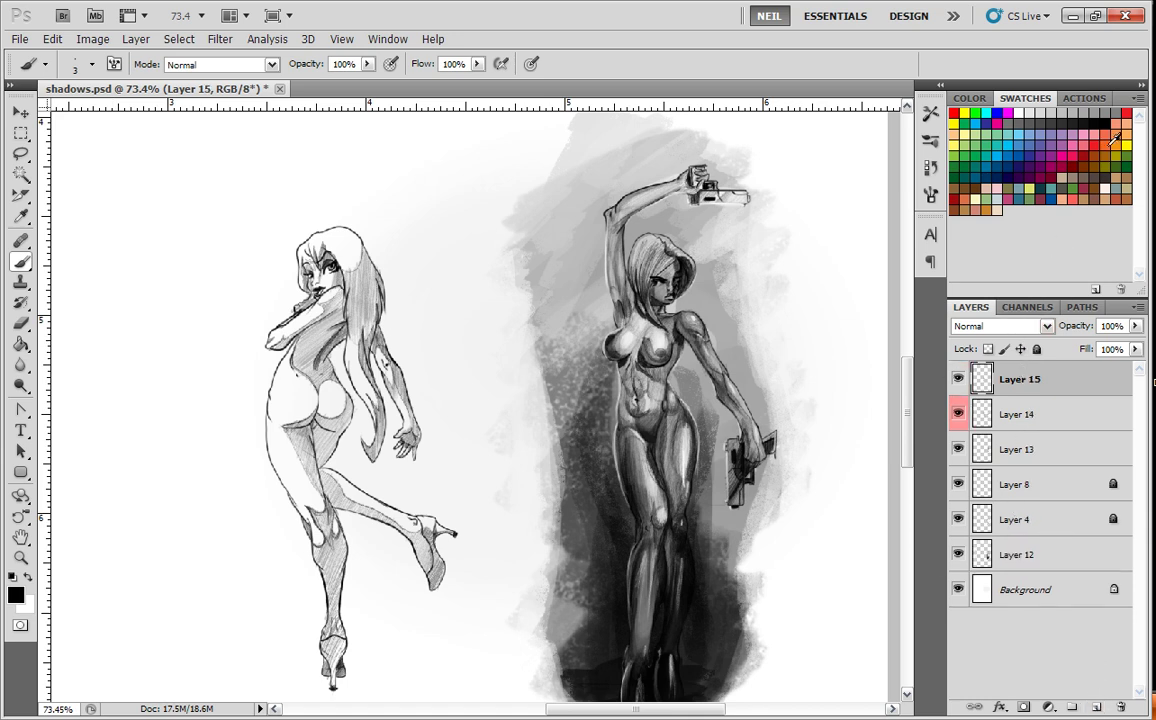
scroll(361, 534, "up", 6)
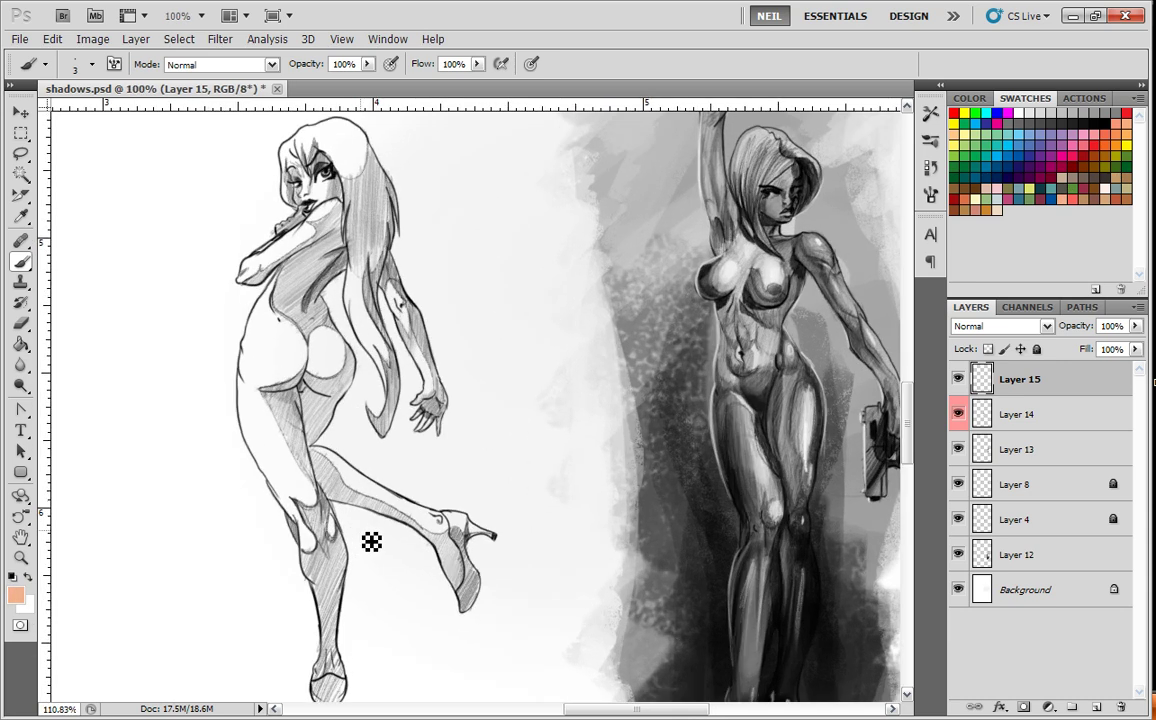
left_click_drag(315, 414, 370, 488)
right_click(385, 452)
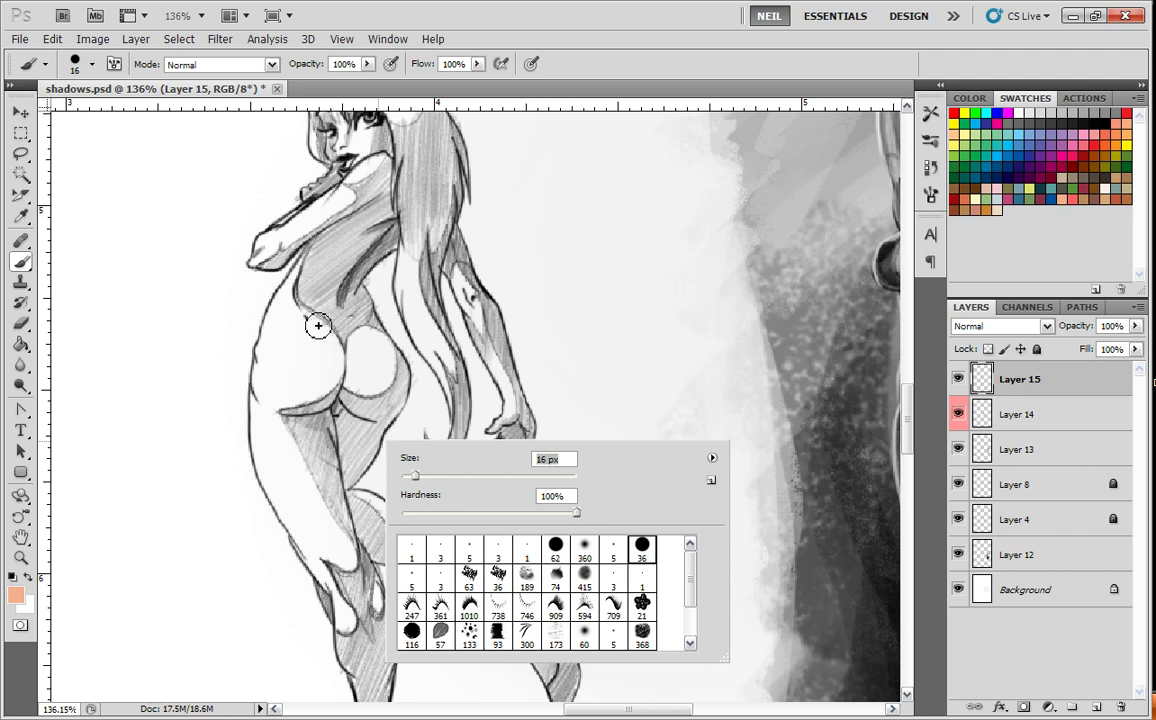
key("Return")
mouse_move(306, 310)
left_mouse_down()
mouse_move(333, 343)
mouse_move(336, 448)
mouse_move(362, 556)
mouse_move(345, 604)
mouse_move(268, 480)
mouse_move(274, 341)
mouse_move(266, 421)
mouse_move(298, 496)
left_mouse_up()
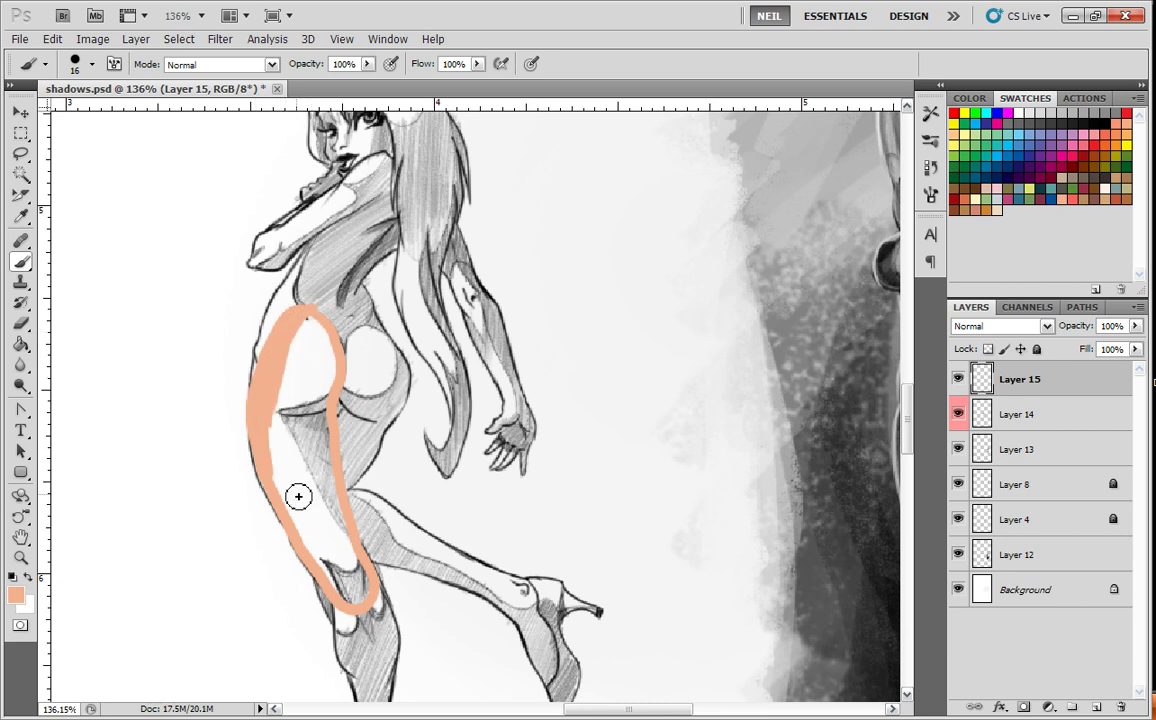
Select the area inside the peach outline with the Magic Wand and fill it using the expand action.
key("w")
left_click(310, 366)
left_click(1084, 98)
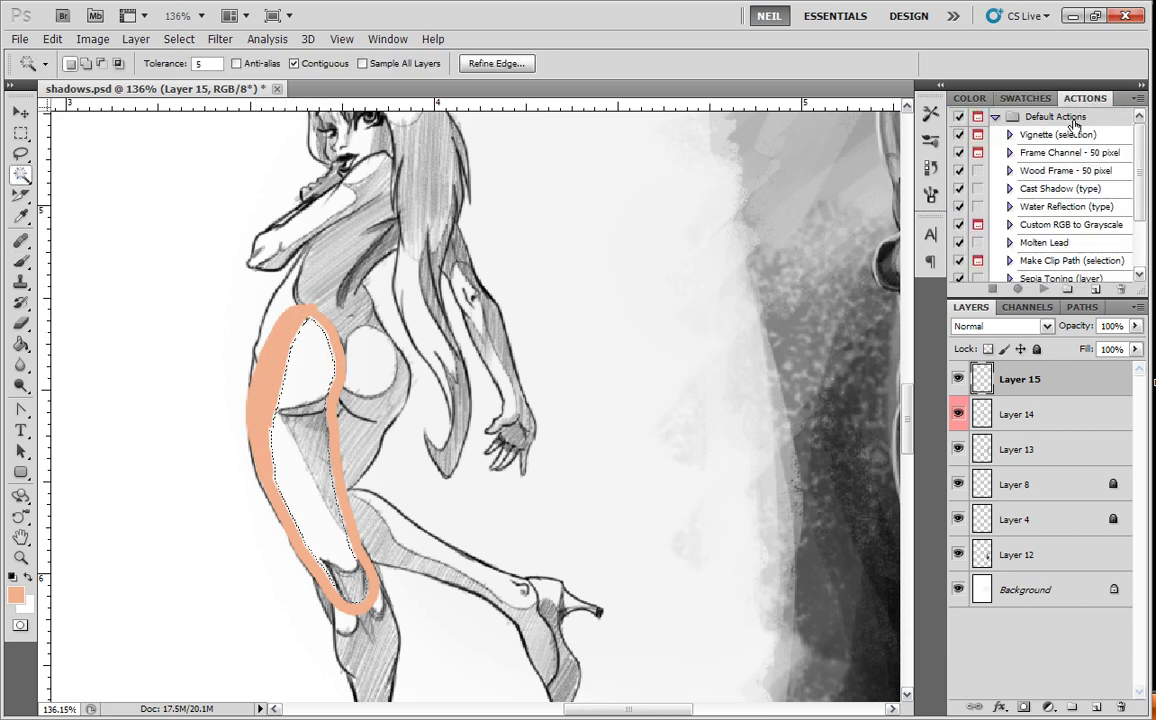
scroll(1040, 200, "down", 2)
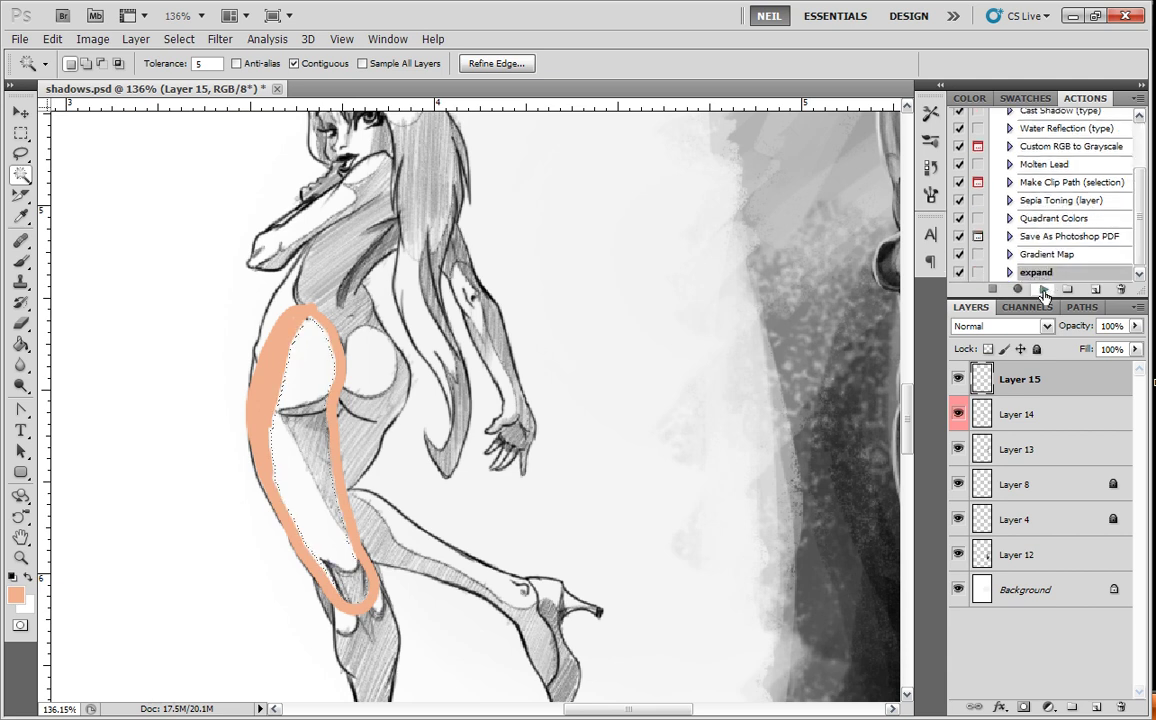
left_click(1043, 289)
left_click(20, 153)
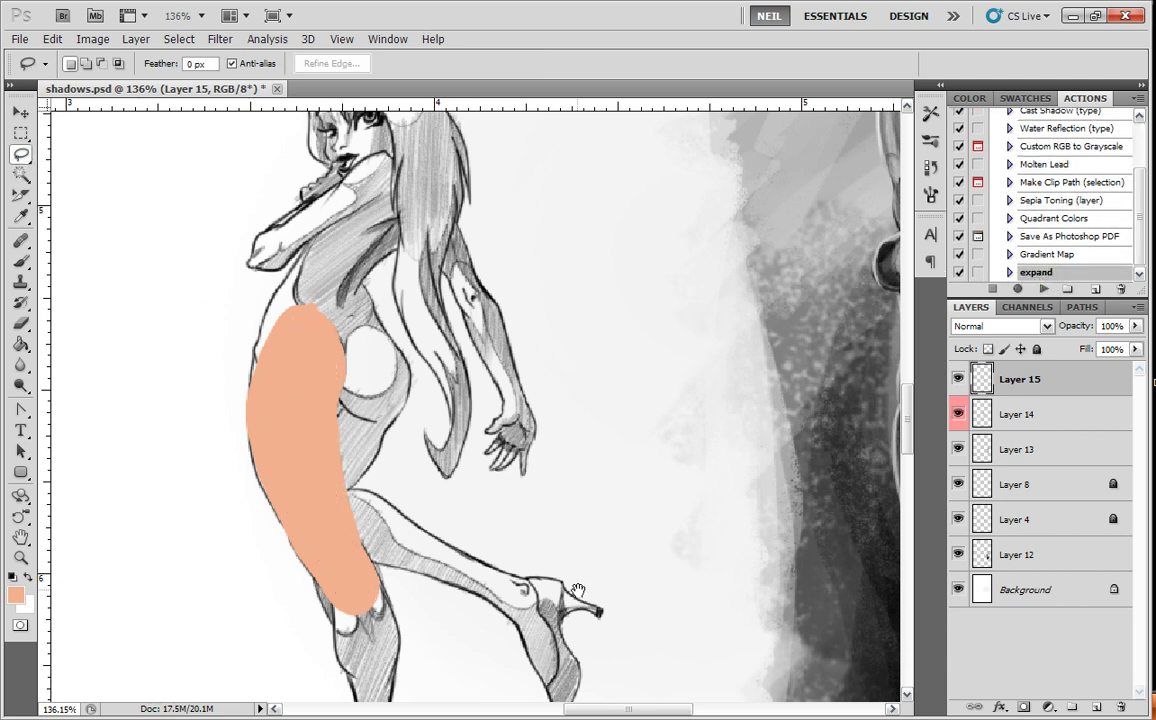
Move the peach layer beneath Layer 14 and paint the hatched shadows of the buttock, inner thigh and knee in solid coral red.
left_click_drag(567, 606, 579, 584)
left_click_drag(1029, 389, 1029, 430)
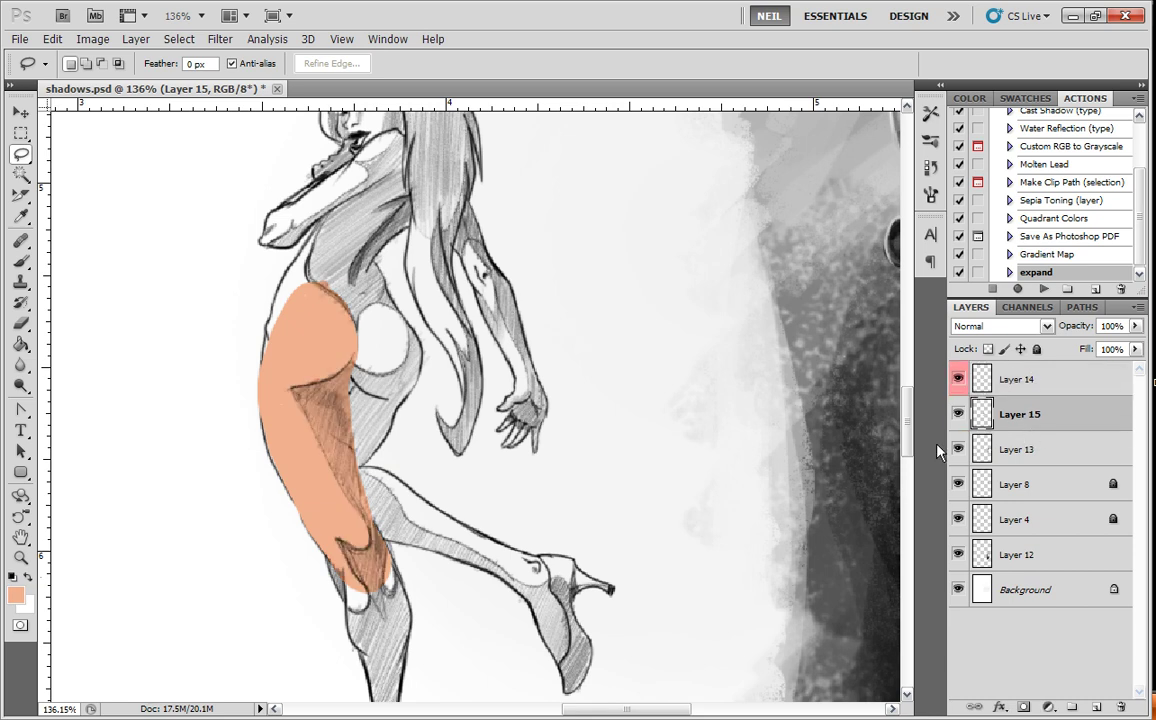
left_click(1025, 98)
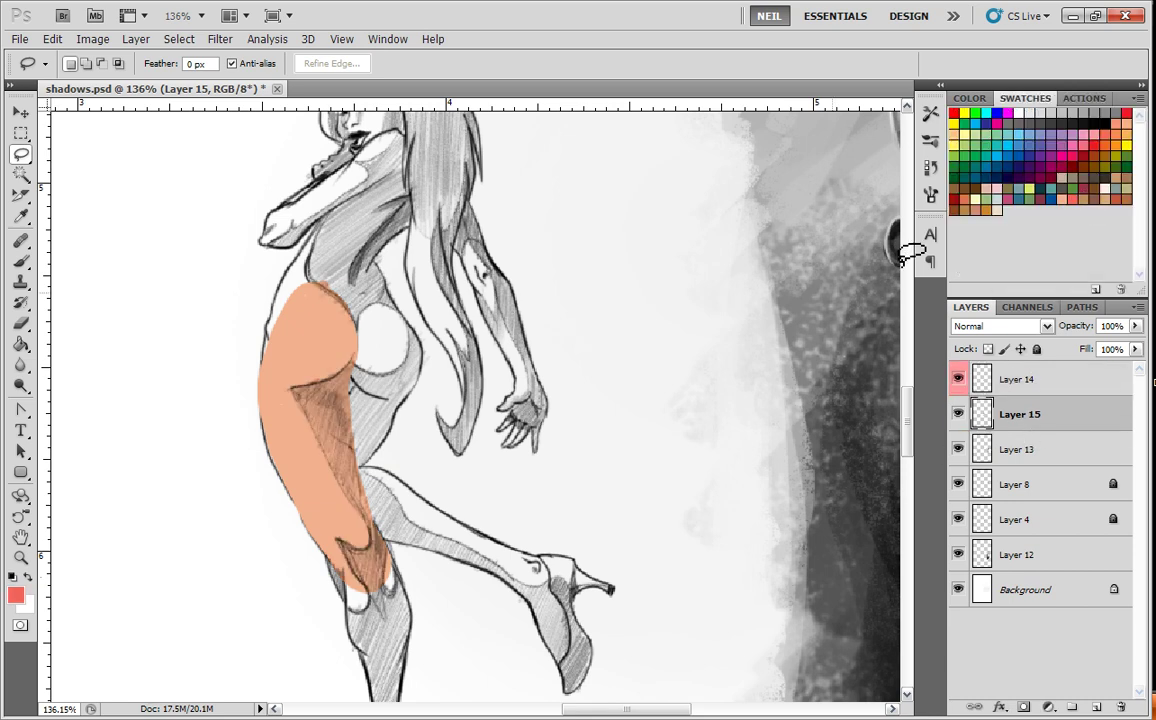
left_click(21, 260)
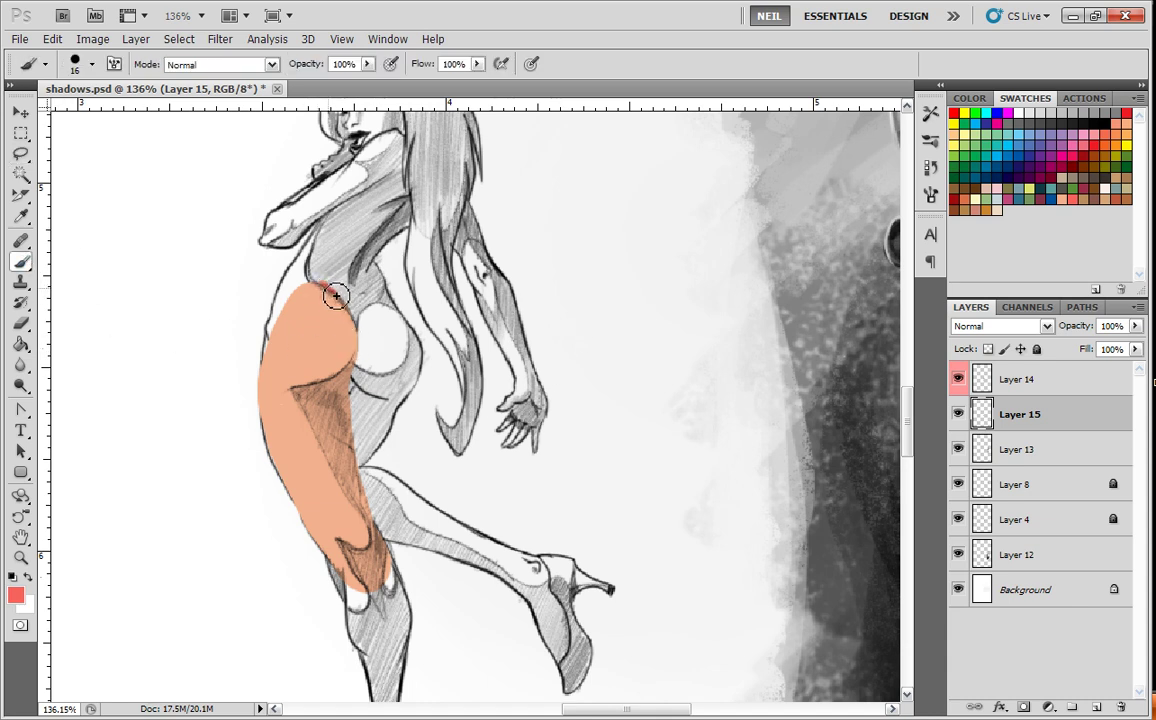
left_click_drag(353, 315, 350, 365)
mouse_move(297, 394)
left_mouse_down()
mouse_move(371, 525)
mouse_move(375, 543)
mouse_move(341, 542)
left_mouse_up()
mouse_move(369, 587)
left_mouse_down()
mouse_move(349, 426)
mouse_move(352, 368)
mouse_move(324, 397)
mouse_move(326, 418)
mouse_move(314, 402)
mouse_move(352, 473)
left_mouse_up()
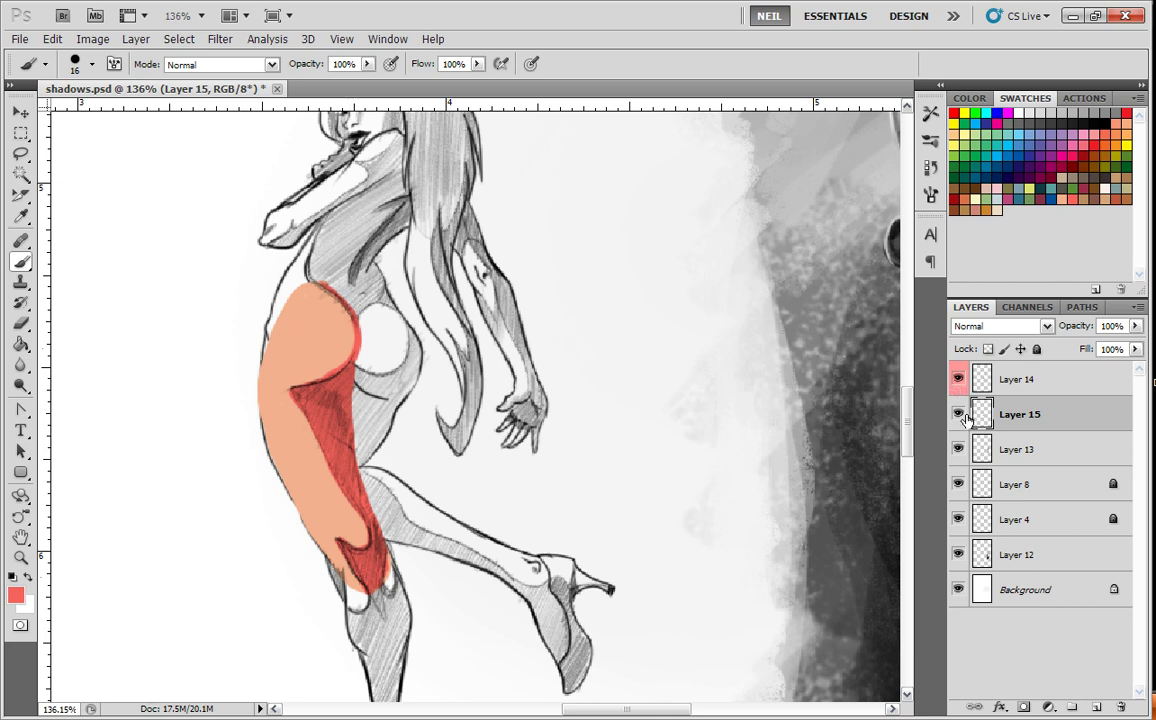
Move the painted color layer back above Layer 14 so it covers the line art.
left_click_drag(1021, 374, 1021, 378)
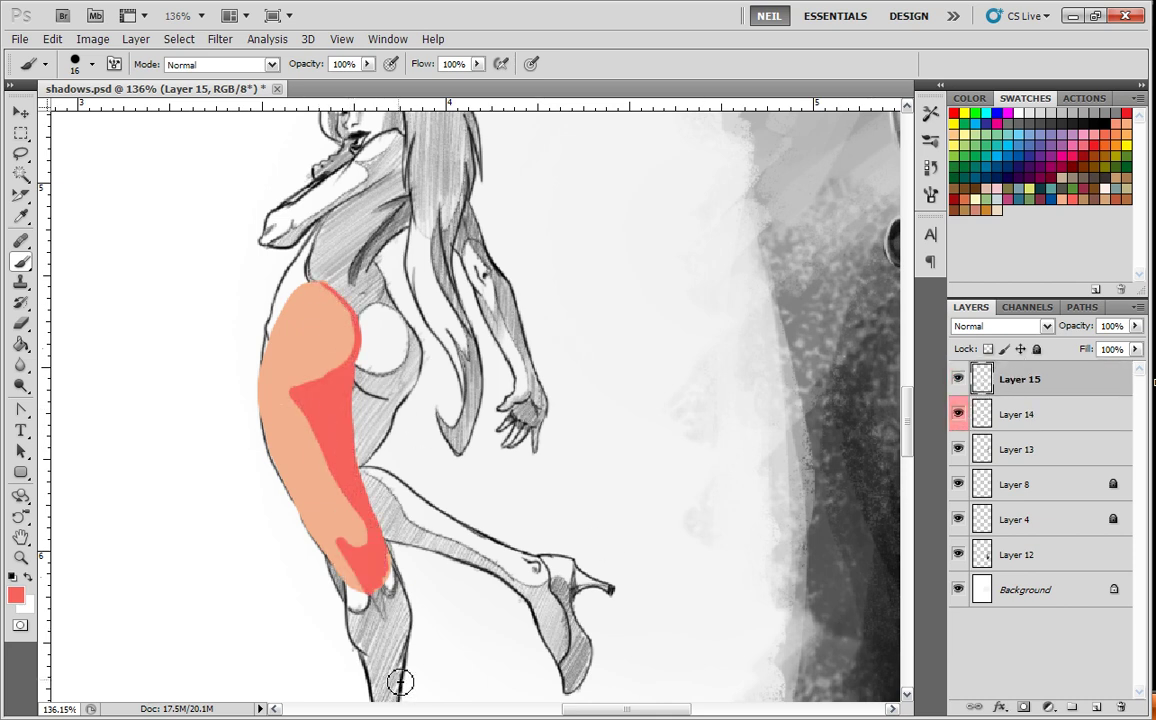
scroll(402, 687, "down", 4)
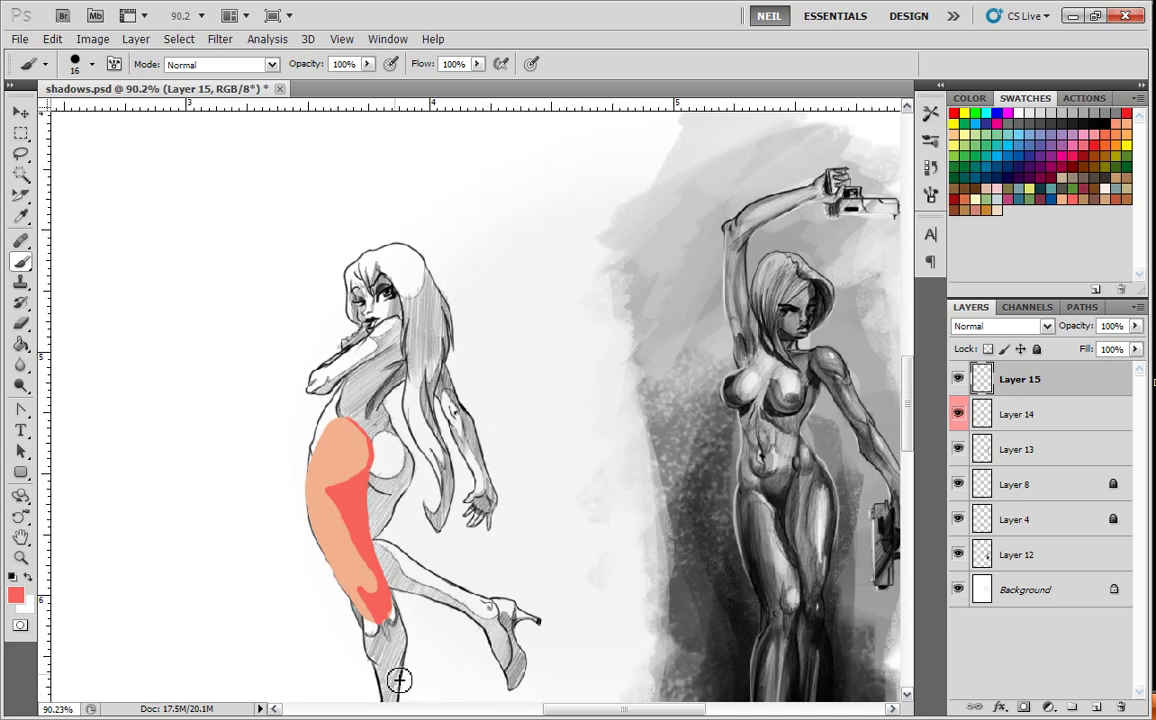
scroll(395, 522, "down", 2)
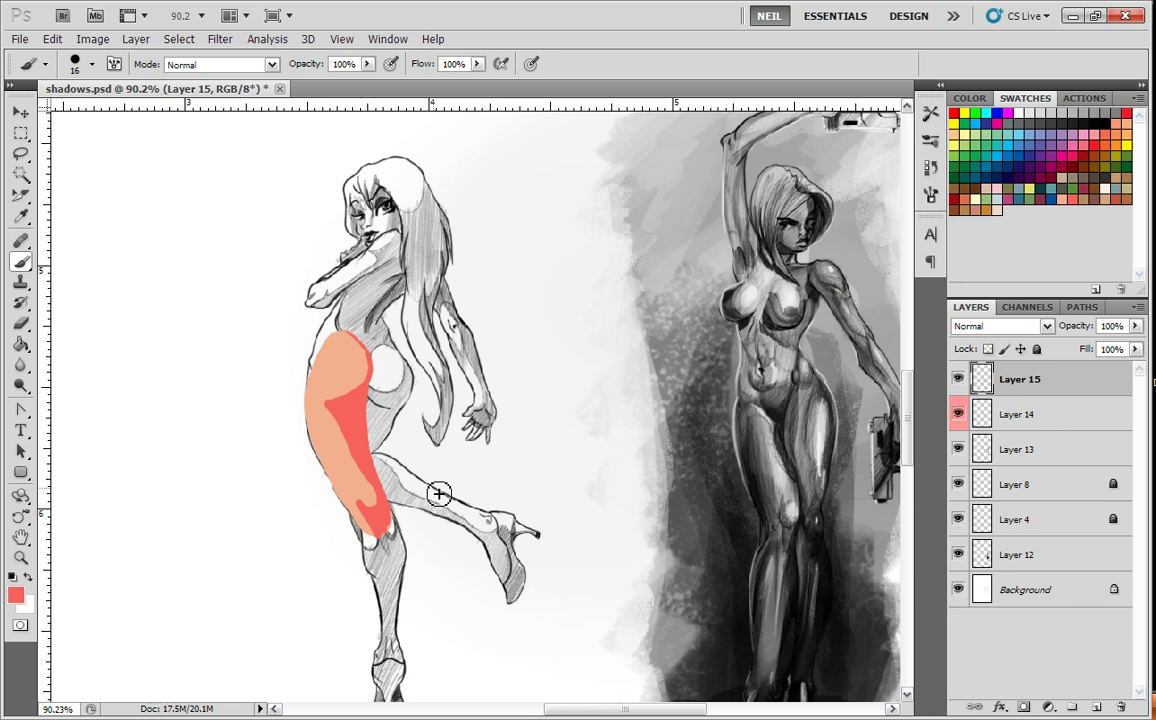
Lock the color layer's transparent pixels and brush pale yellow highlights over the buttock and thigh with the color-dodge2 preset at 55 px.
left_click(930, 114)
left_click(804, 128)
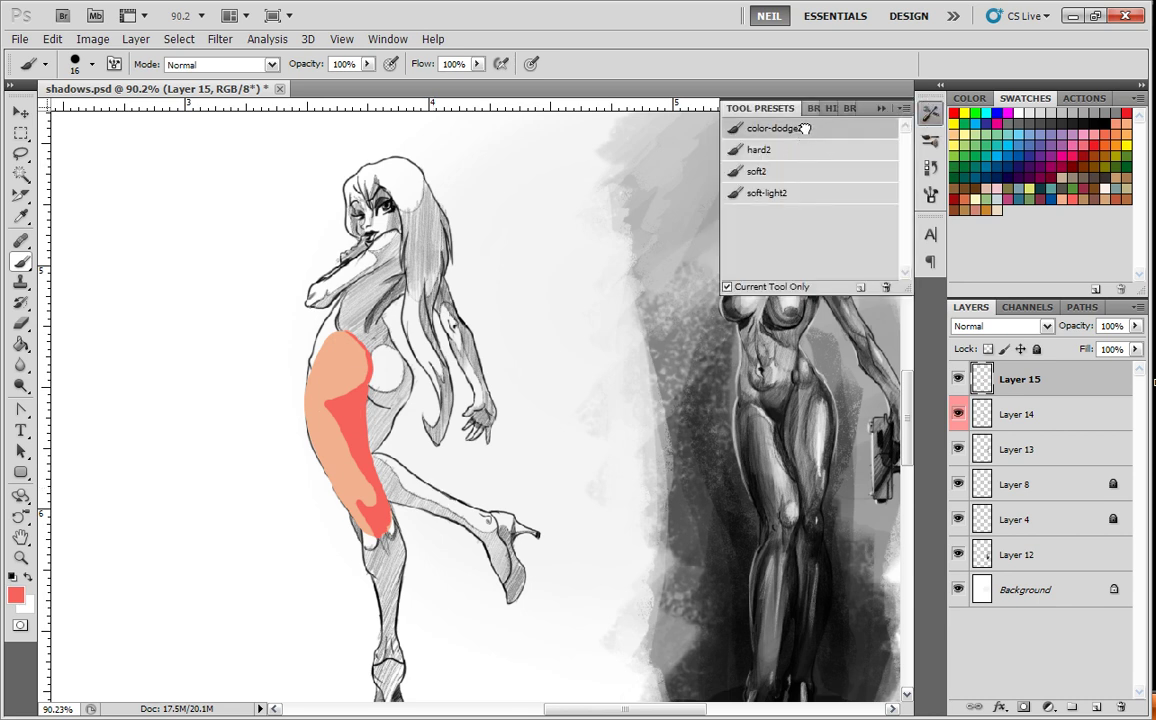
left_click(973, 130)
right_click(272, 322)
left_click(561, 532)
left_click(435, 460)
mouse_move(336, 344)
left_mouse_down()
mouse_move(311, 362)
mouse_move(323, 323)
mouse_move(306, 400)
mouse_move(305, 387)
mouse_move(311, 369)
mouse_move(333, 489)
mouse_move(304, 341)
left_mouse_up()
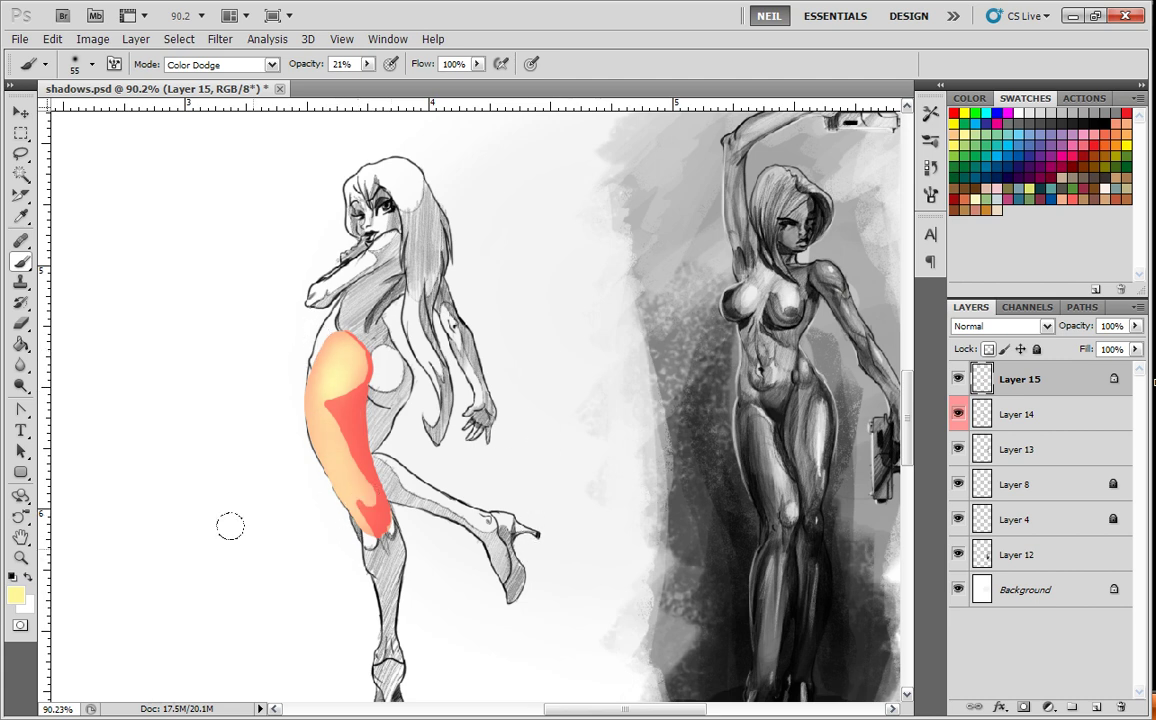
Hide Layer 15 to show the hatched line art beside the painted figure.
left_click(958, 380)
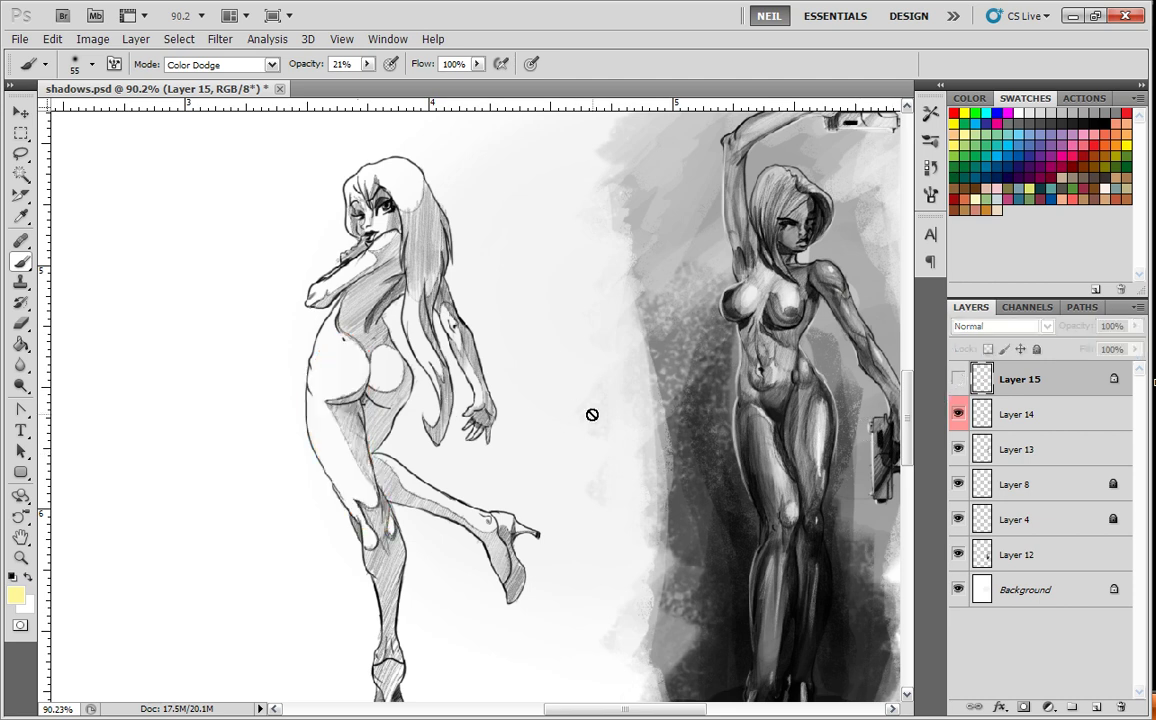
scroll(593, 412, "down", 2)
left_click_drag(775, 441, 609, 415)
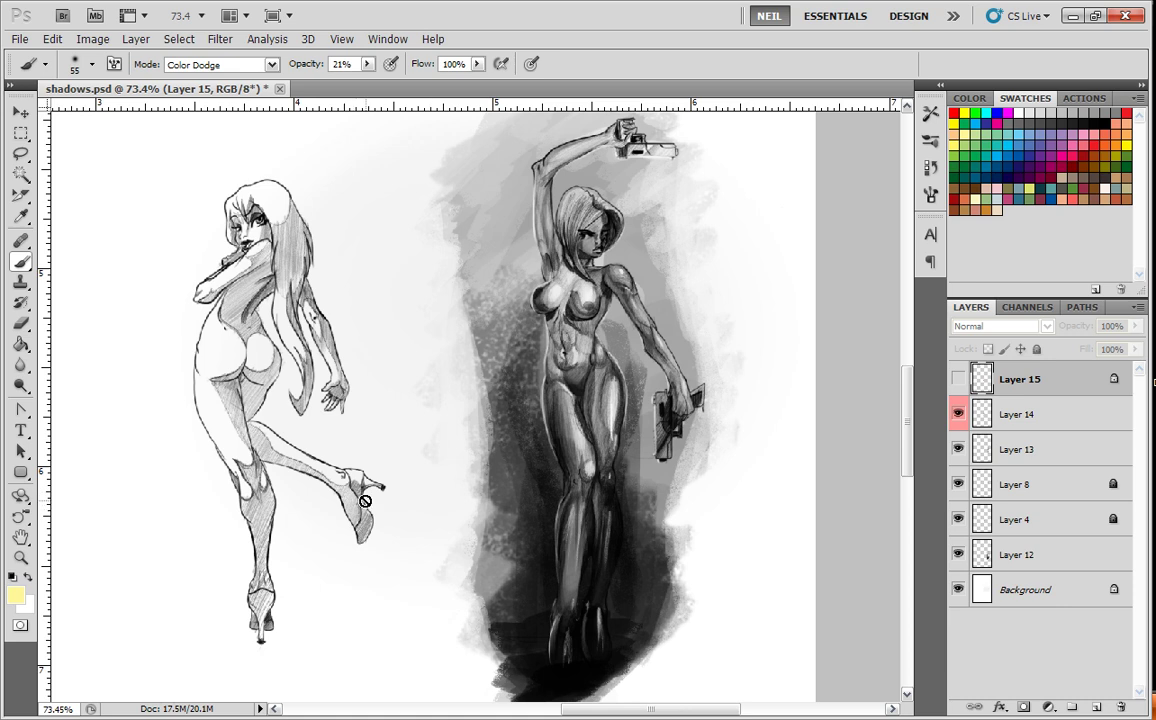